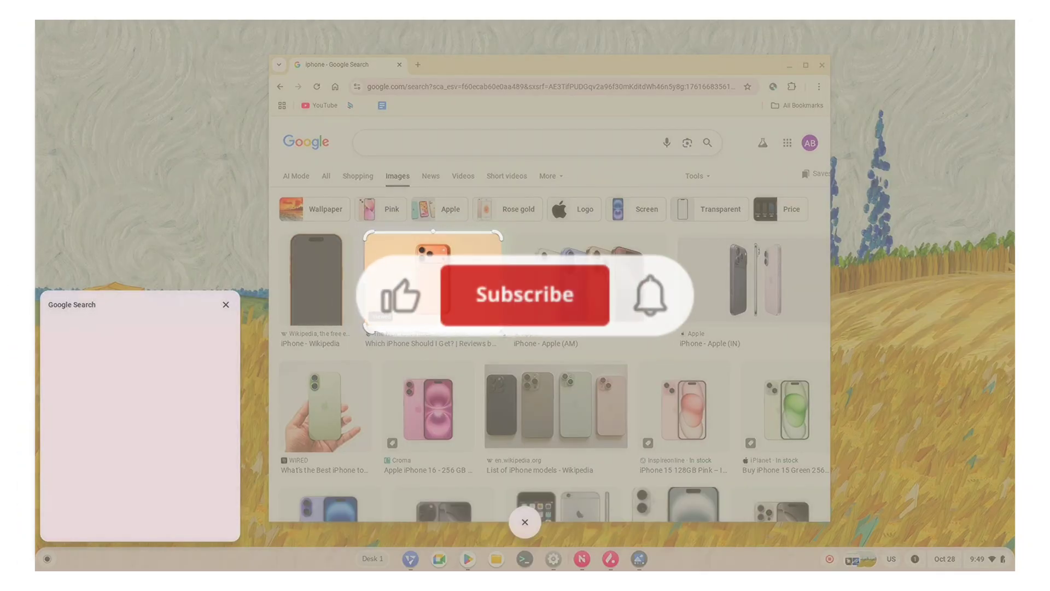
# Select the answer text about the iPhone image results in the Google Search side panel
pyautogui.moveTo(58, 395); pyautogui.dragTo(191, 492)
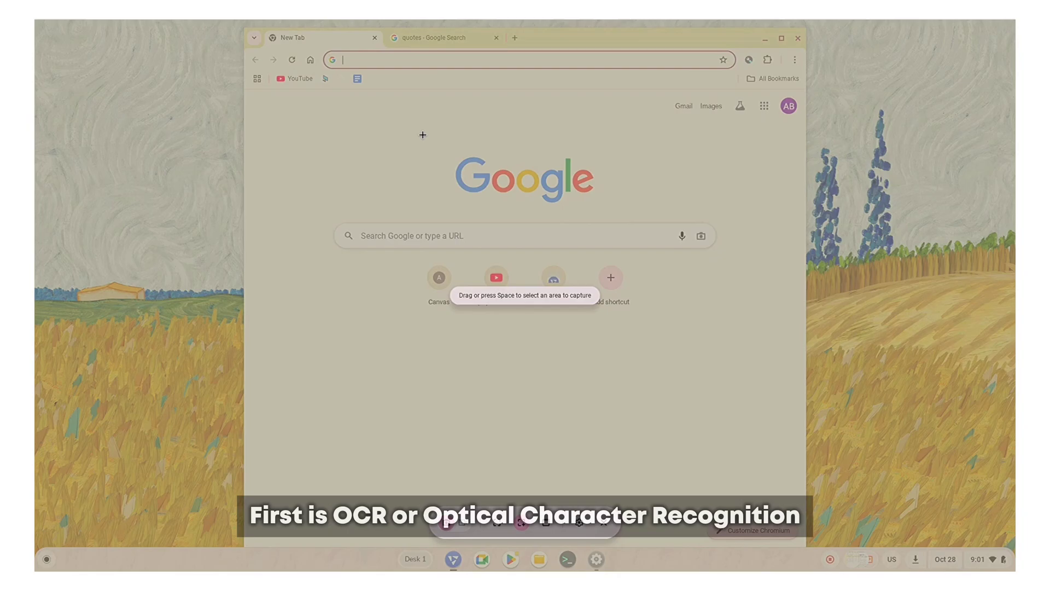
# Area-capture the 'Maybe you have to know the darkness' quote image and copy its recognised text
pyautogui.moveTo(421, 133); pyautogui.dragTo(594, 182)
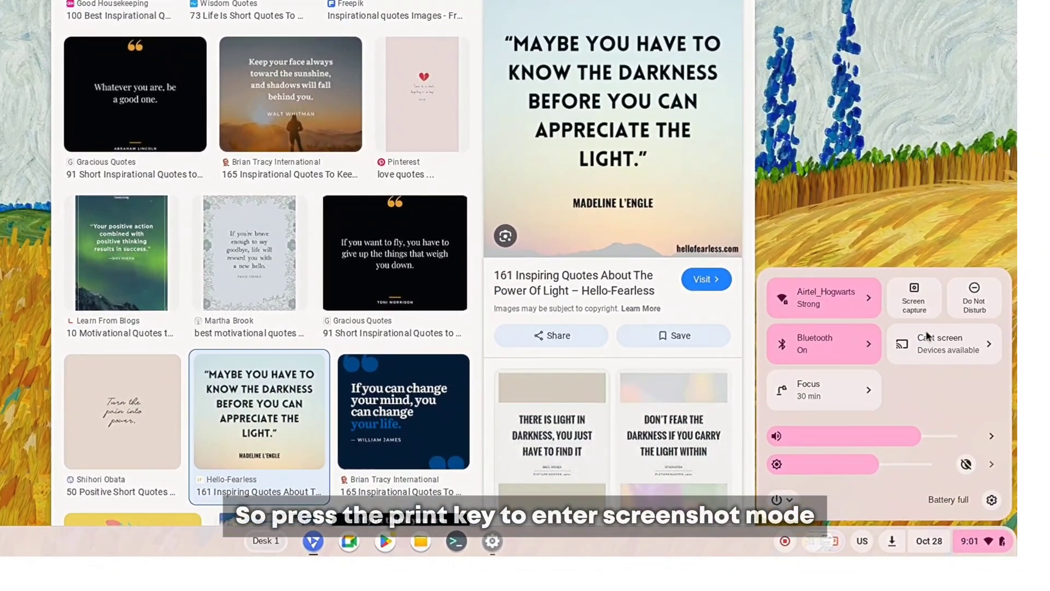
pyautogui.click(916, 297)
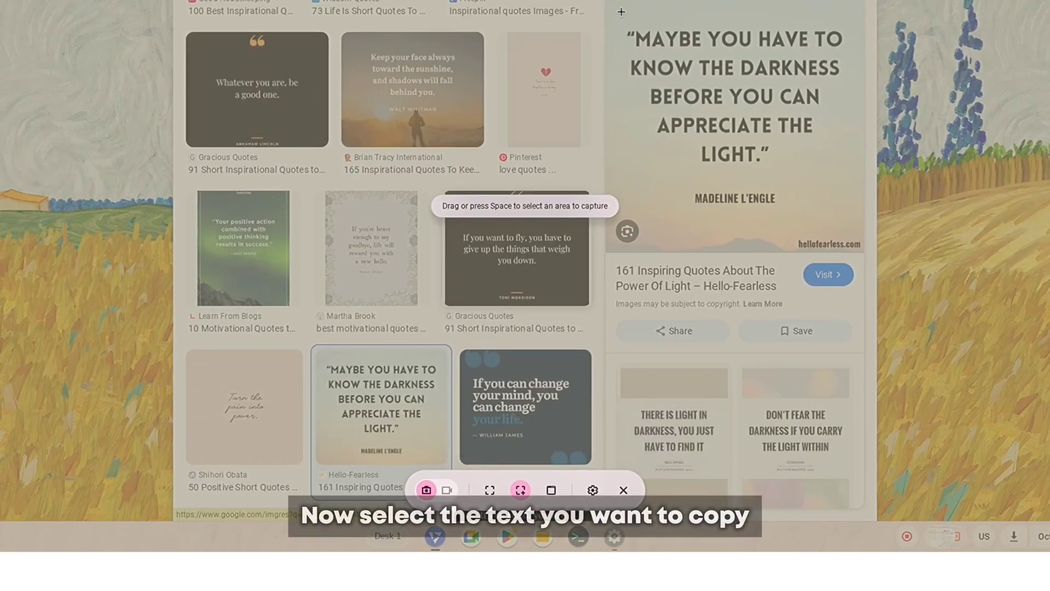
pyautogui.moveTo(550, 12); pyautogui.dragTo(592, 32)
pyautogui.moveTo(582, 104); pyautogui.dragTo(737, 323)
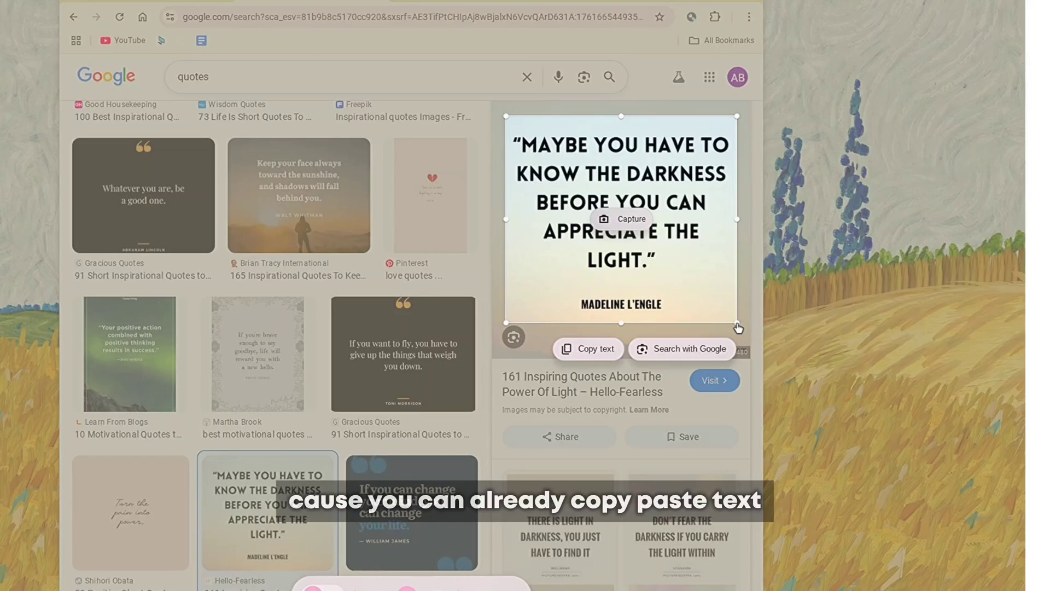
pyautogui.click(586, 349)
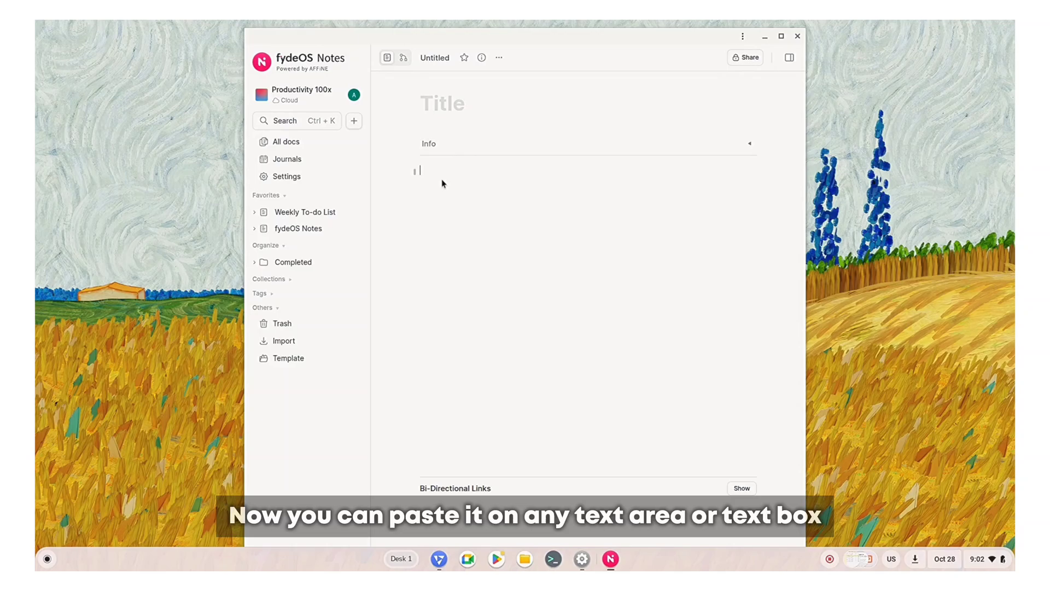
# Paste the copied quote into the empty Untitled note and style it as Heading 1
pyautogui.click(440, 175)
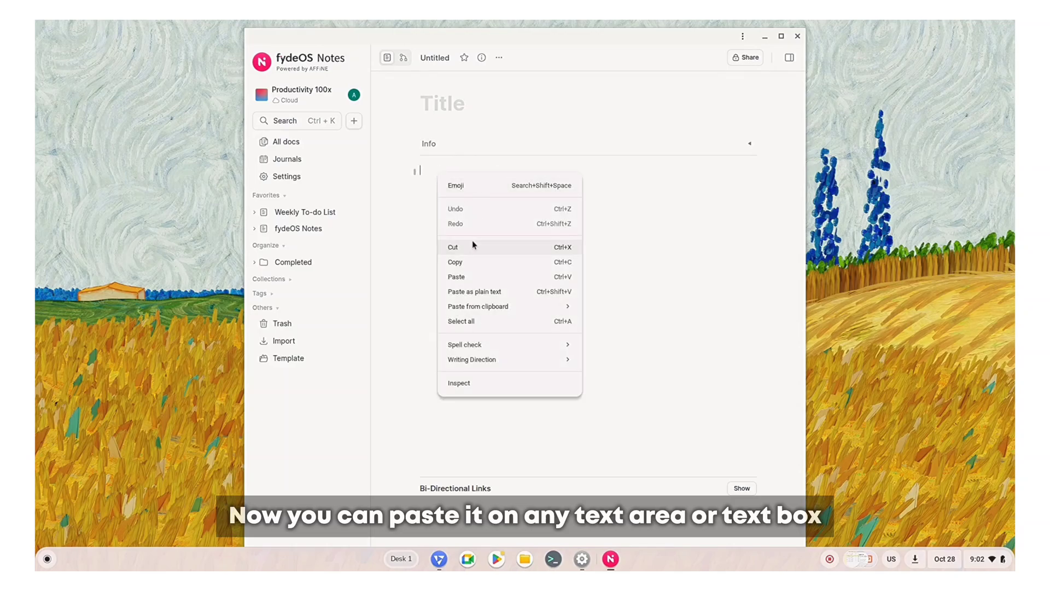
pyautogui.click(456, 276)
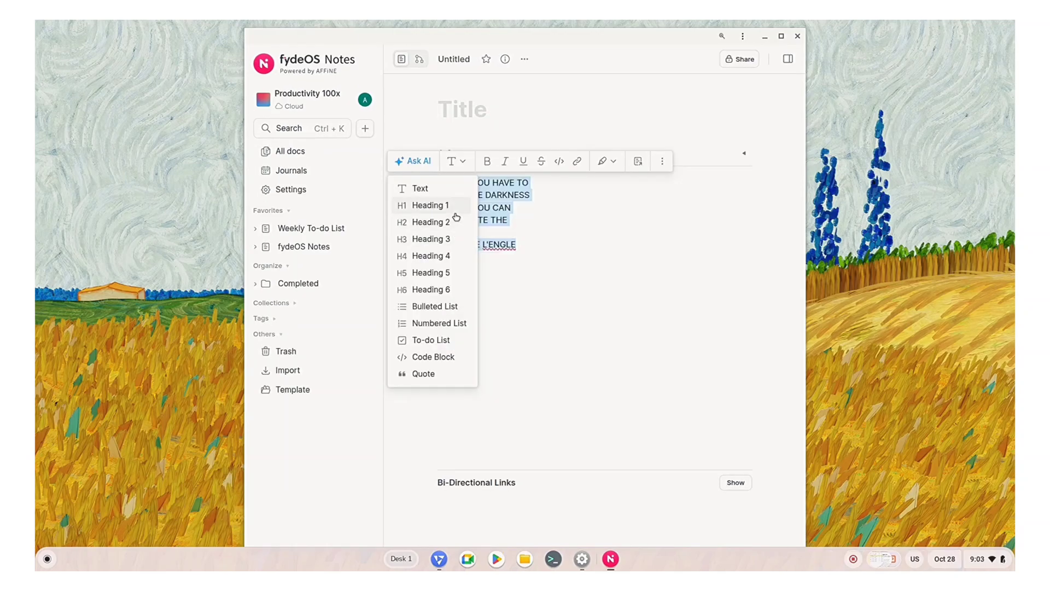
pyautogui.click(455, 210)
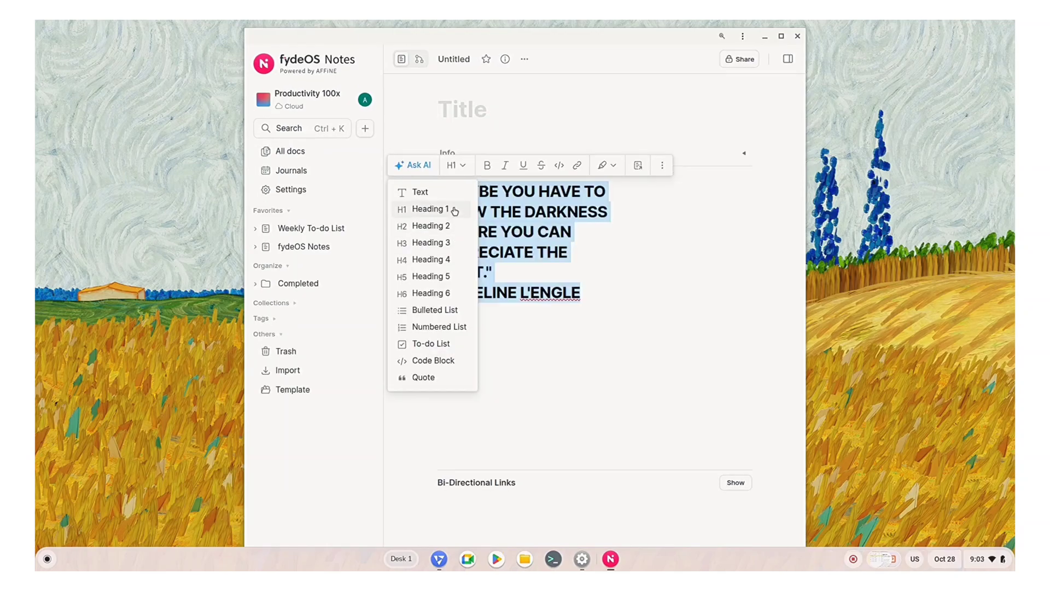
pyautogui.press('Escape')
pyautogui.click(601, 271)
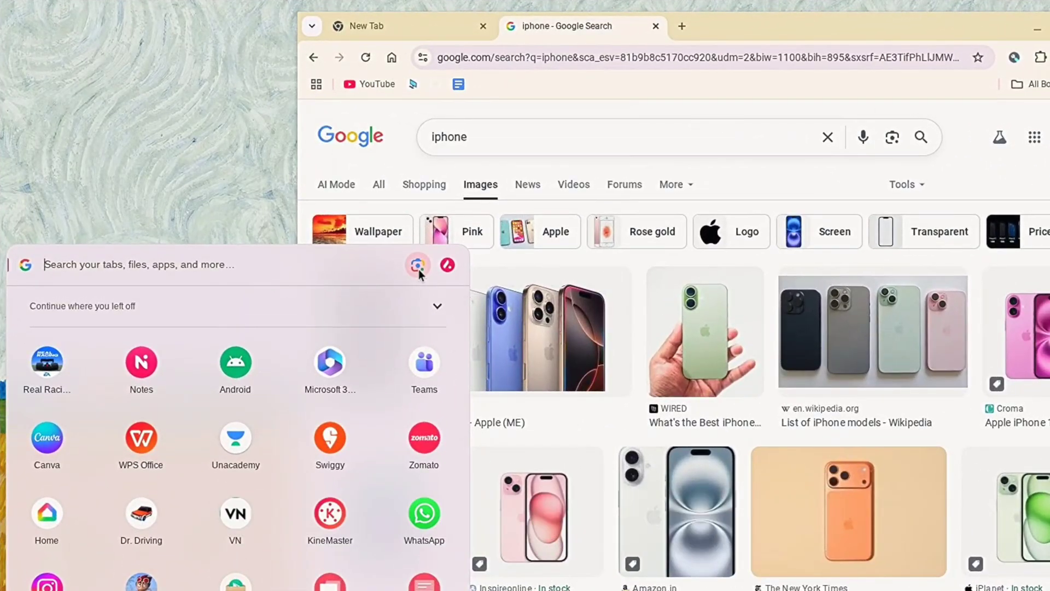
# Use the launcher's Lens search to mark the Apple iPhone picture in the Google Images results
pyautogui.click(406, 256)
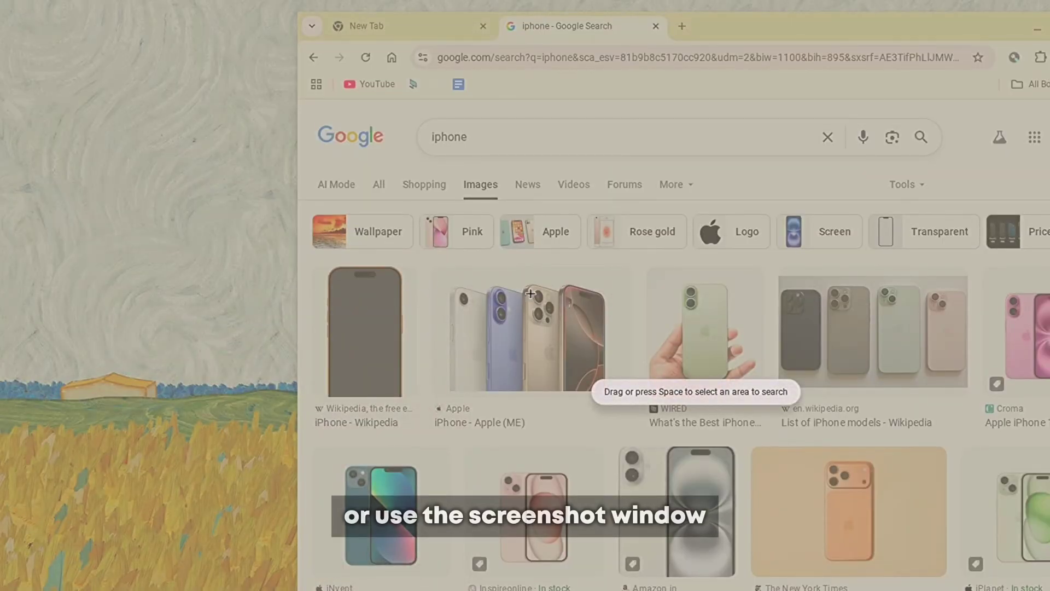
pyautogui.moveTo(426, 257); pyautogui.dragTo(627, 426)
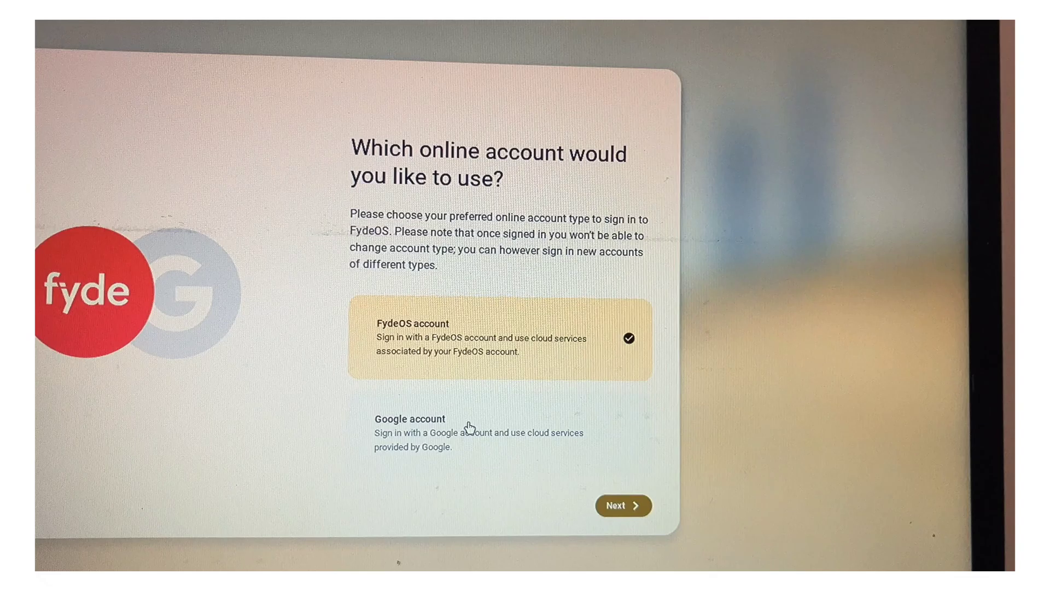
# Pick the Google account option on the online account choice screen
pyautogui.click(448, 430)
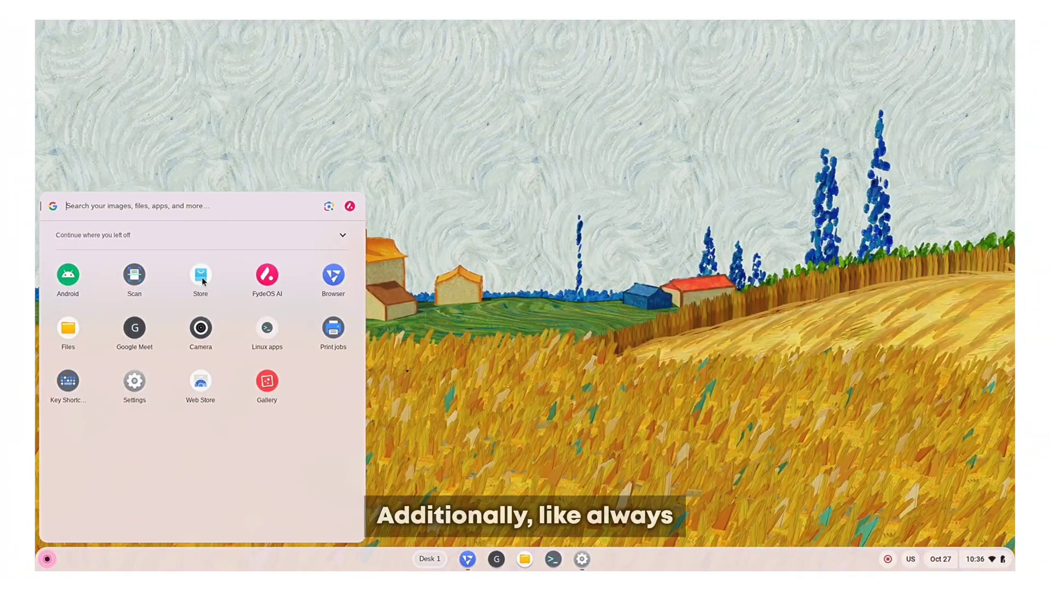
# Add Configure GApps from the Store and advance its installer with Install selected
pyautogui.click(201, 279)
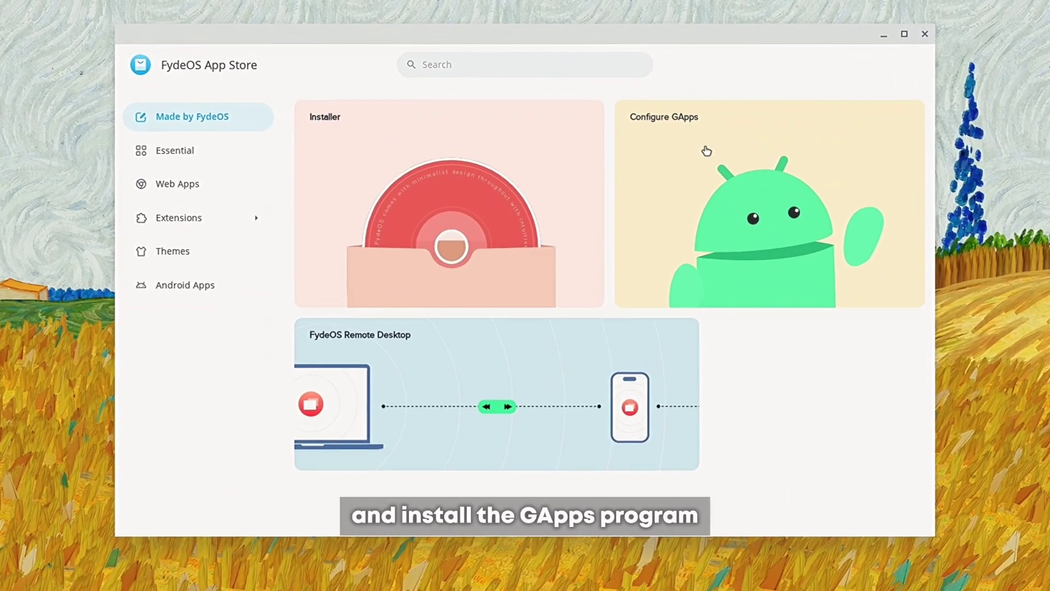
pyautogui.click(671, 203)
pyautogui.click(741, 130)
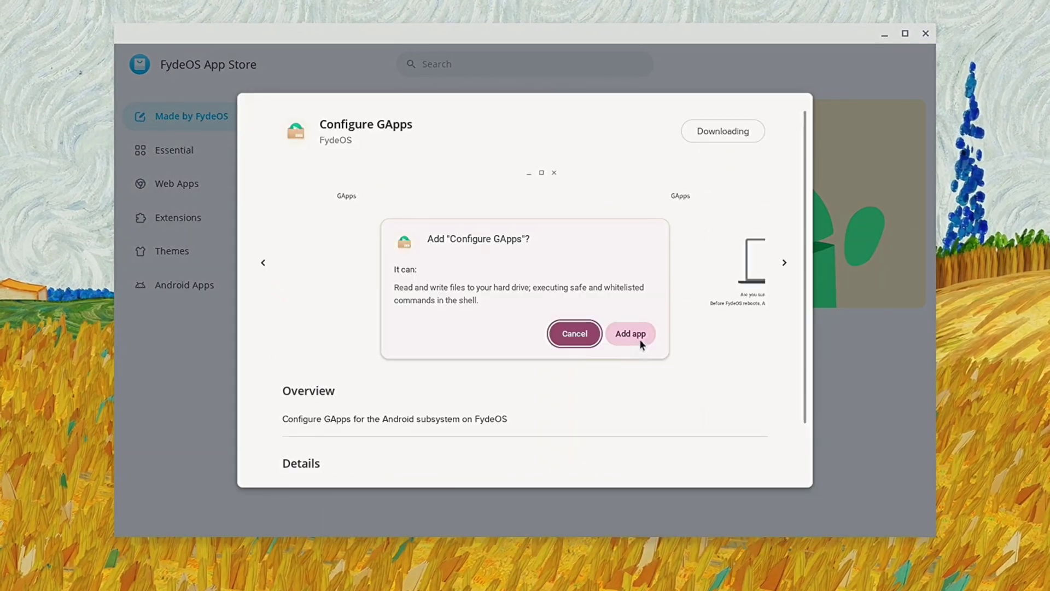
pyautogui.click(639, 339)
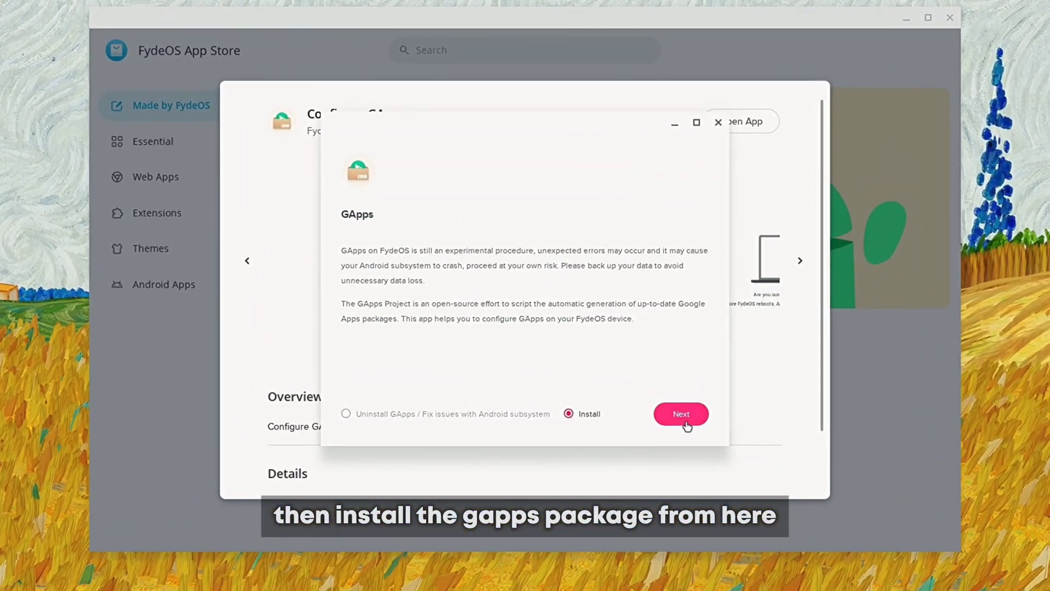
pyautogui.click(687, 427)
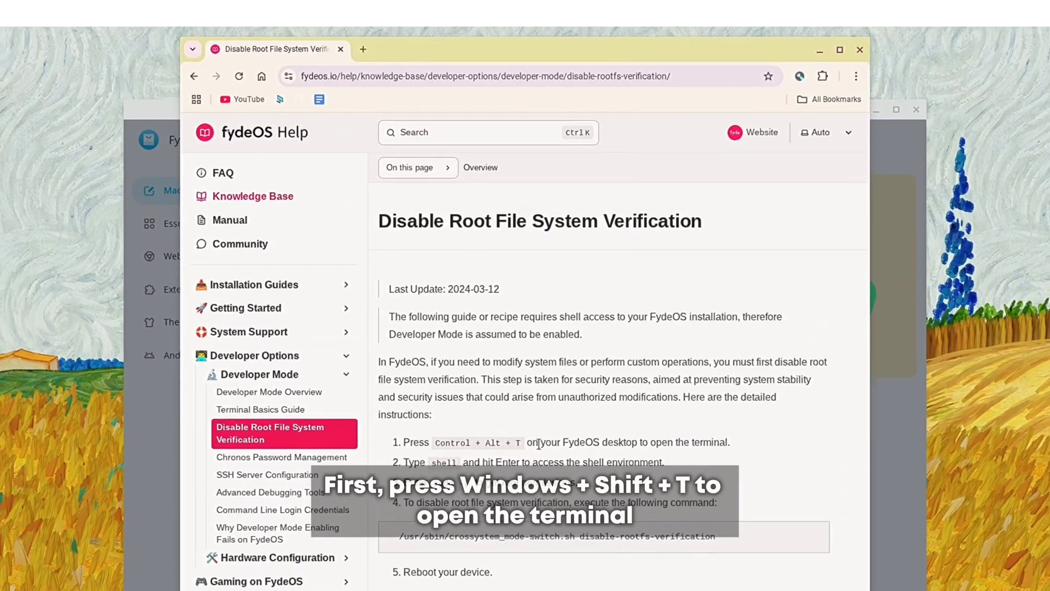
# In the root terminal, paste and run the disable-rootfs-verification command from the help page
pyautogui.press('super+shift+t')
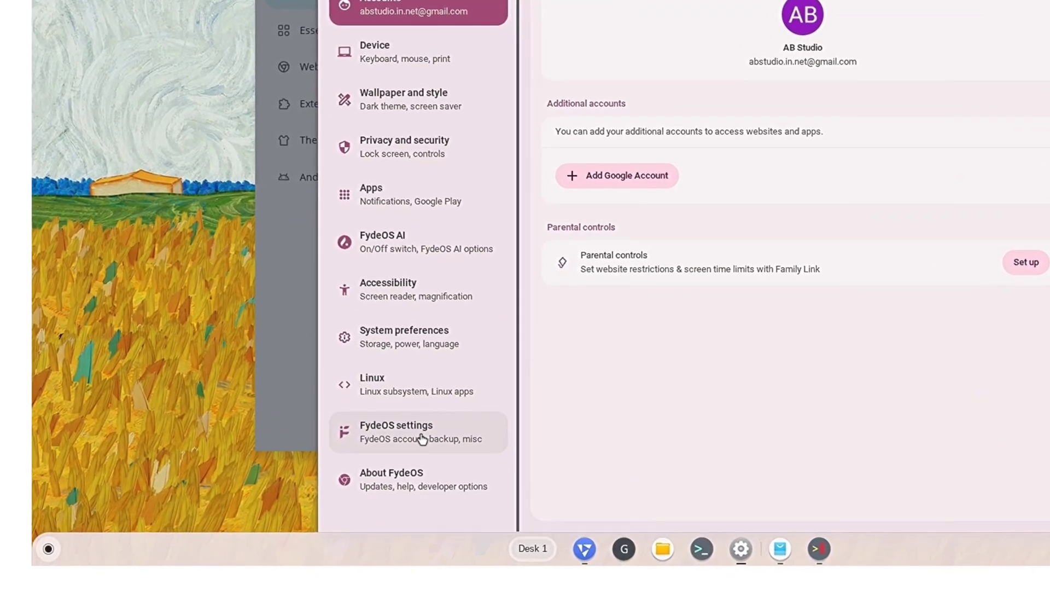
pyautogui.click(422, 438)
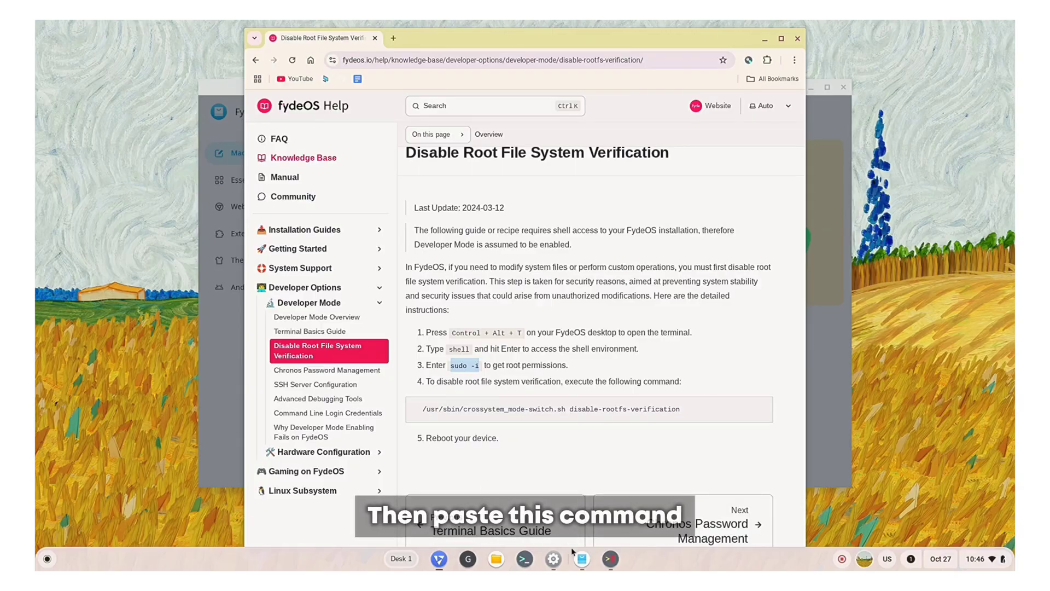
pyautogui.click(611, 561)
pyautogui.write('sudo -i')
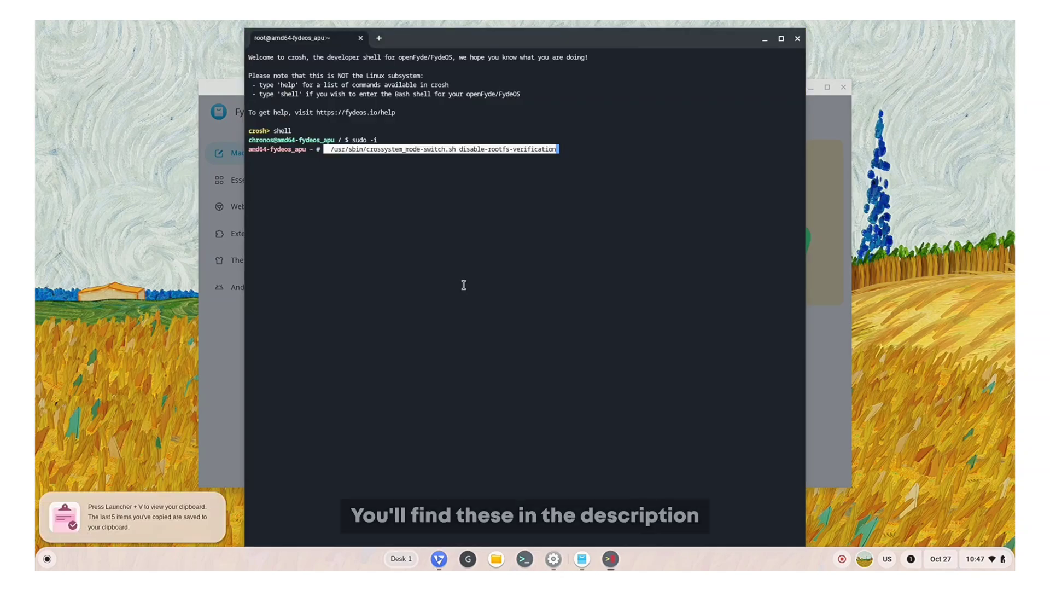
pyautogui.press('Return')
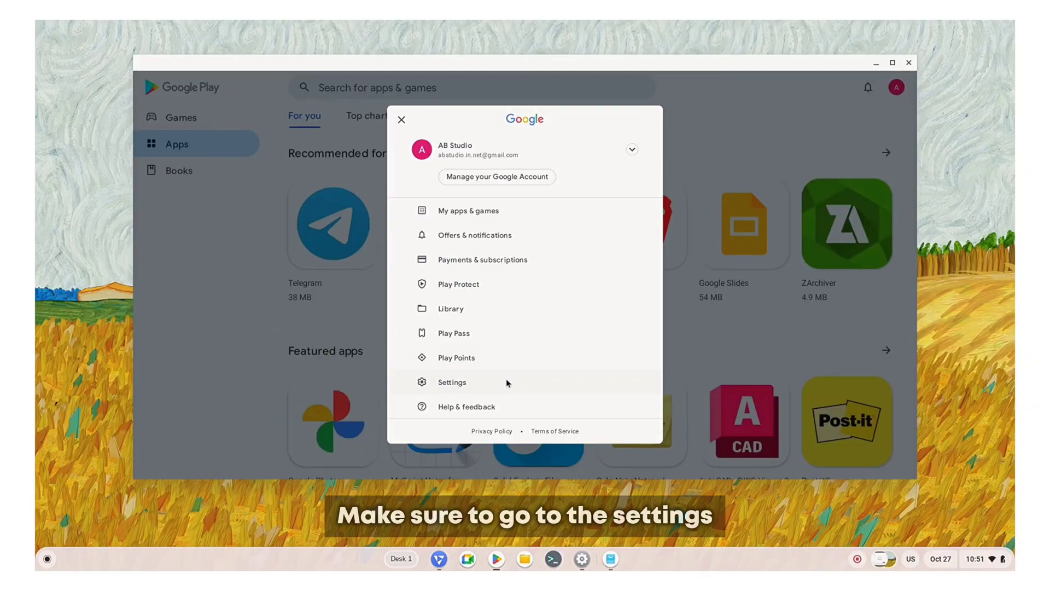
# Open Play Store settings and bring up the Play Store version under About
pyautogui.click(509, 317)
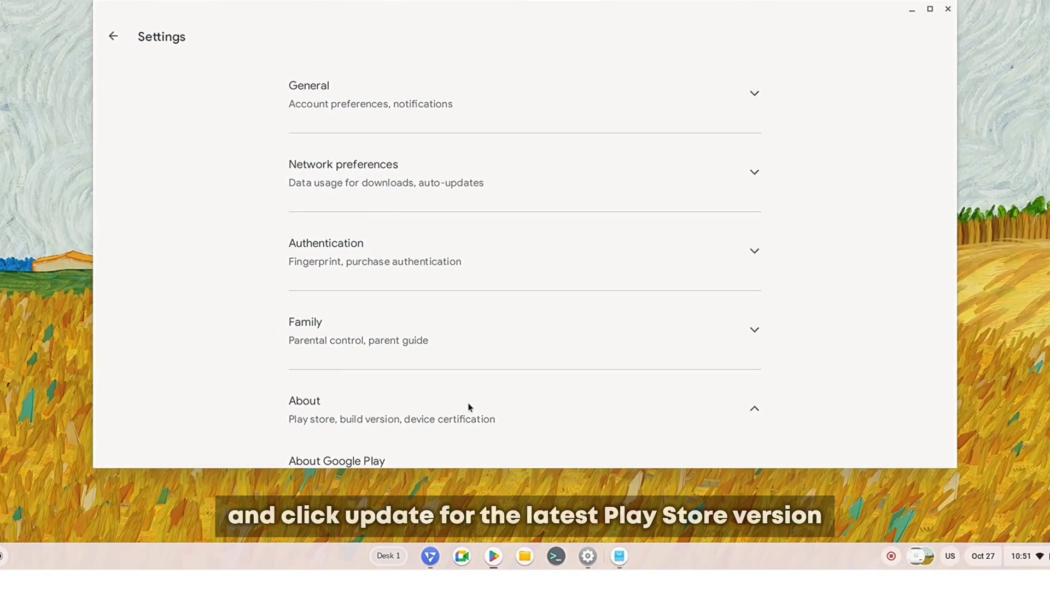
pyautogui.scroll(-5, 474, 424)
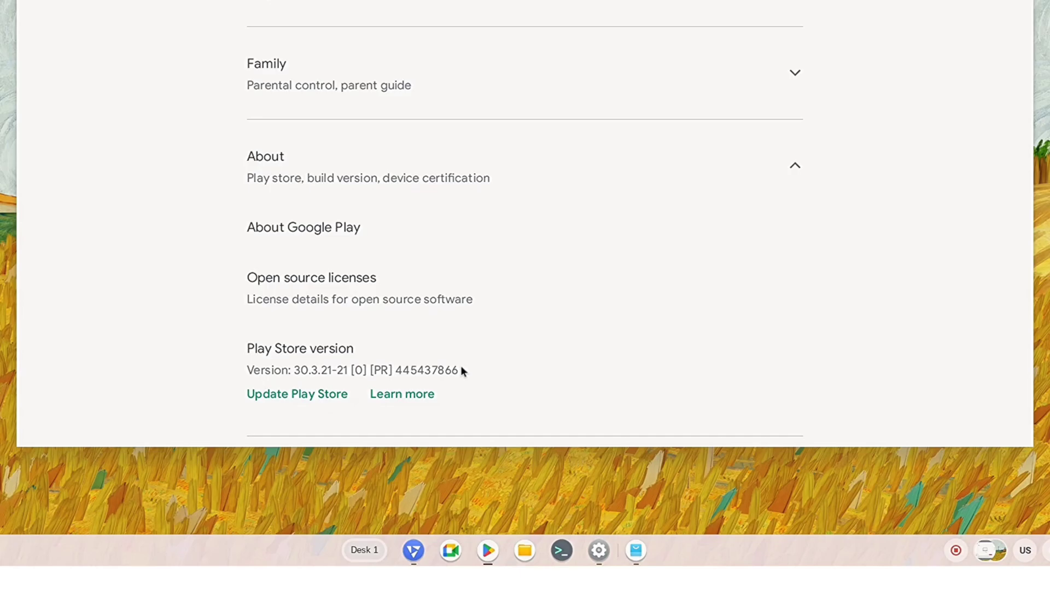
pyautogui.click(326, 395)
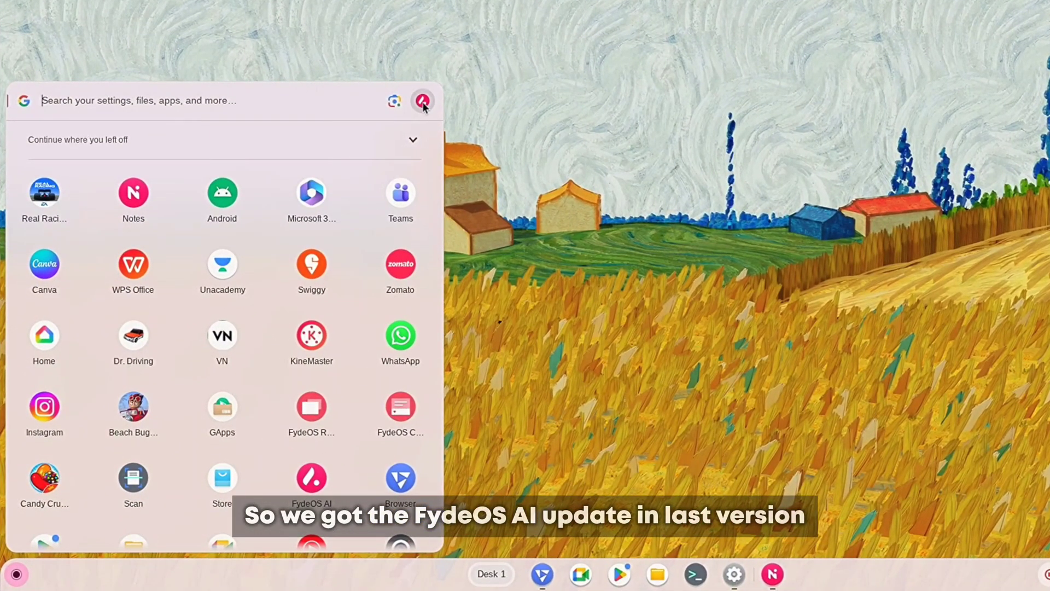
# Launch fydeOS AI and browse the Discover catalogue of ready-made assistants
pyautogui.click(423, 101)
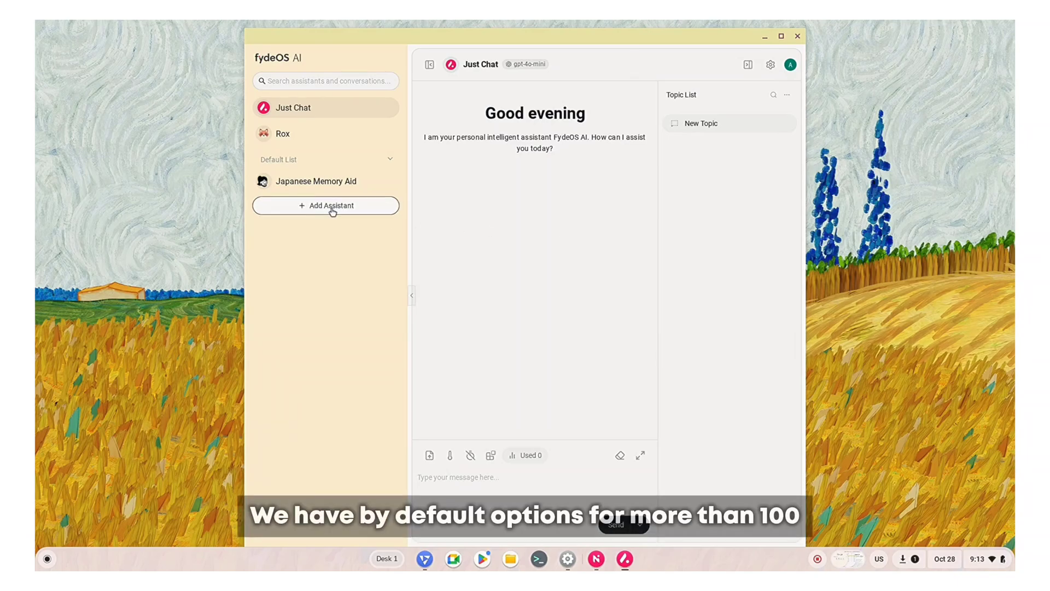
pyautogui.click(332, 211)
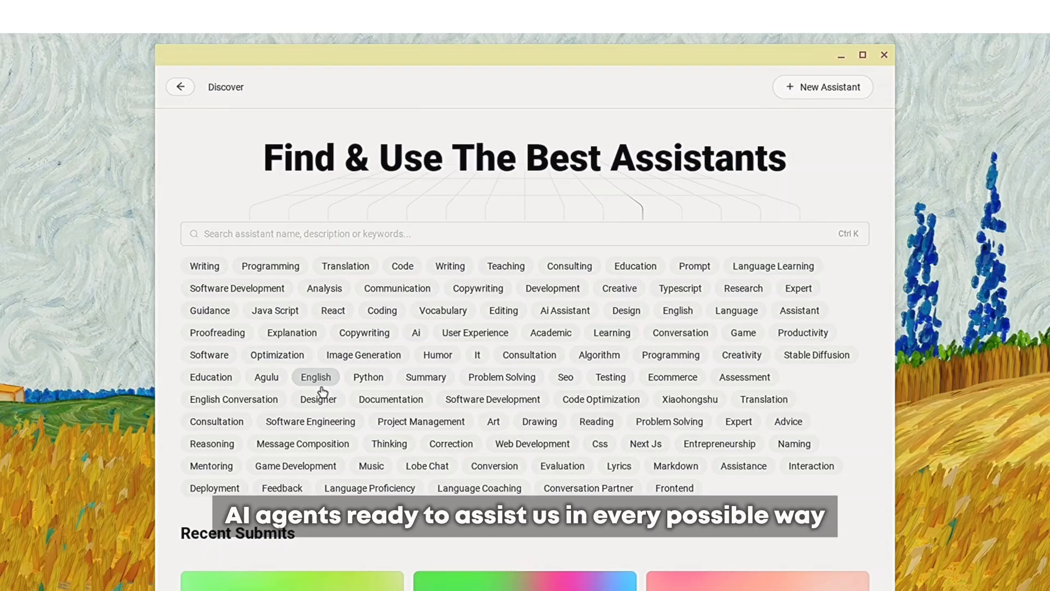
pyautogui.scroll(-7, 788, 415)
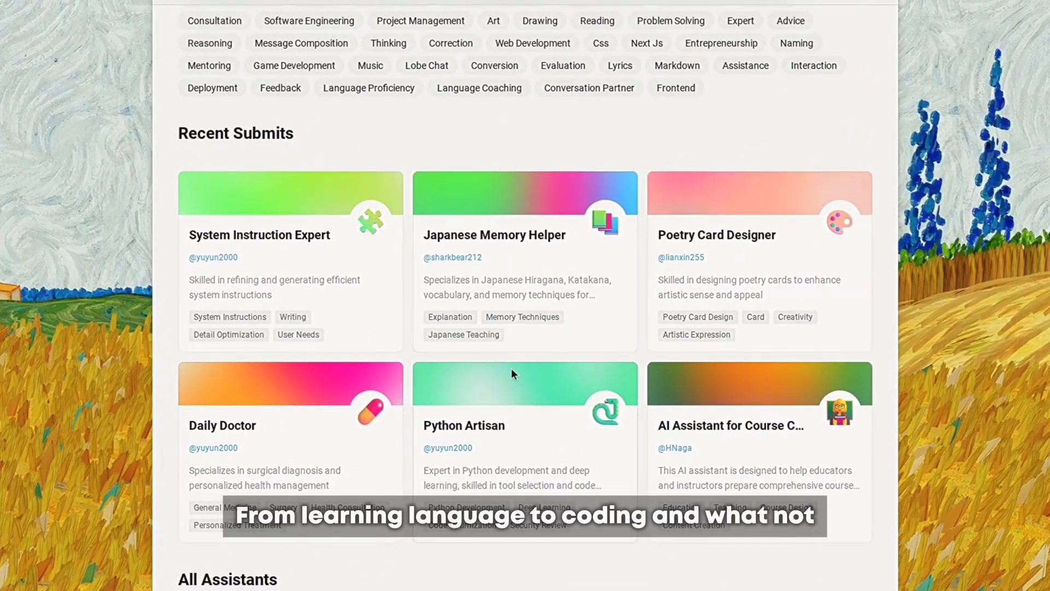
pyautogui.scroll(-1, 511, 374)
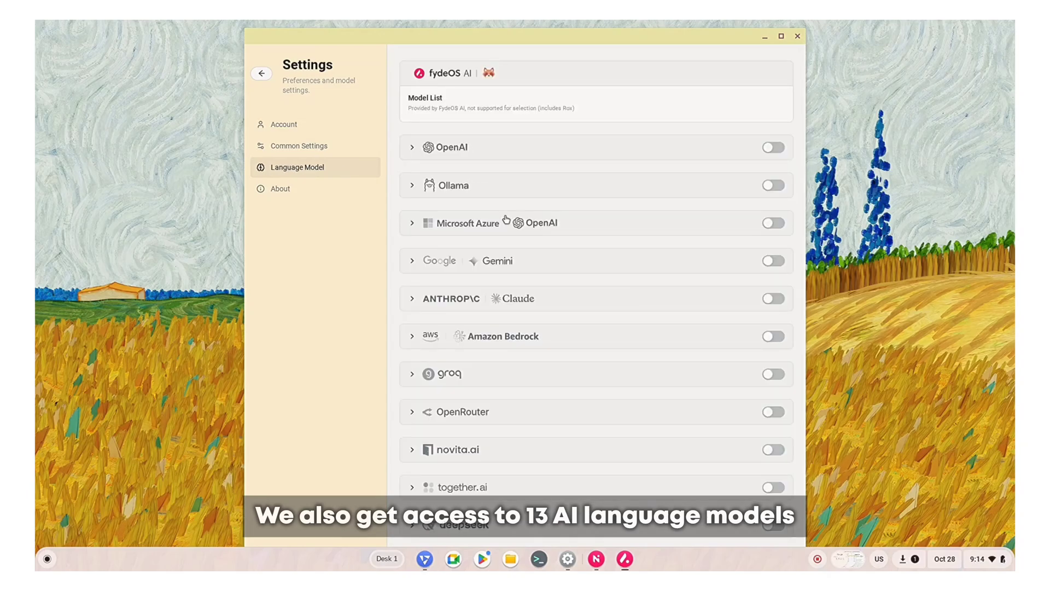
pyautogui.scroll(-2, 506, 219)
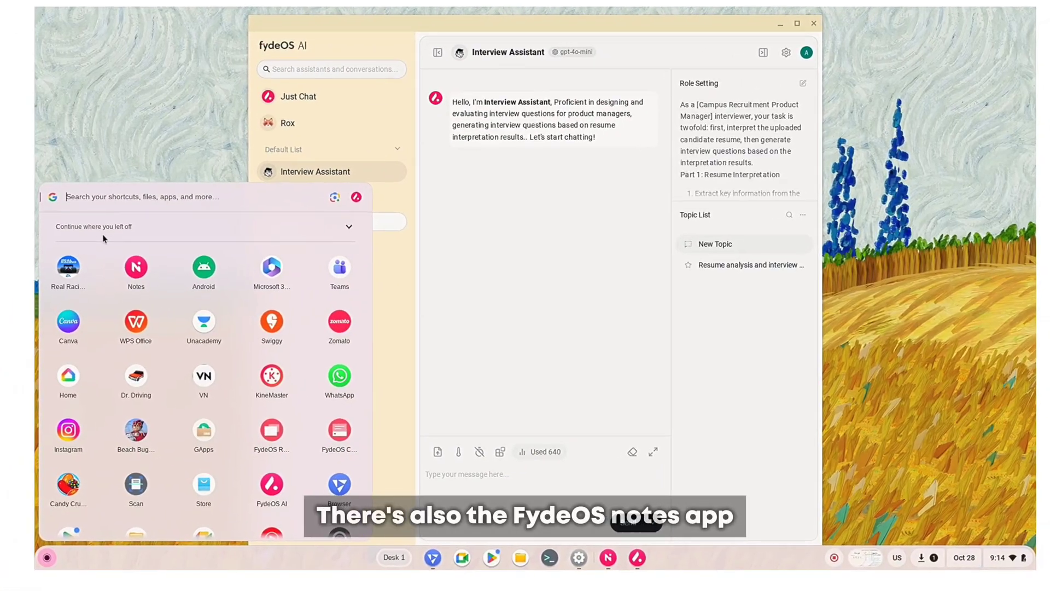
# Open the fydeOS Notes document and have Ask AI generate an outline from the intro paragraph
pyautogui.click(136, 271)
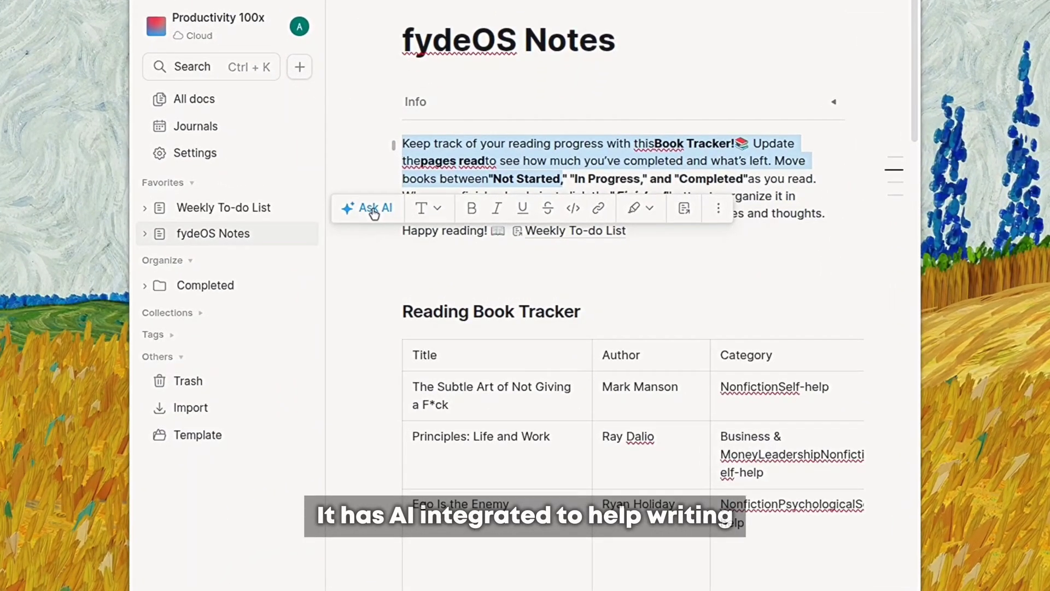
pyautogui.click(374, 213)
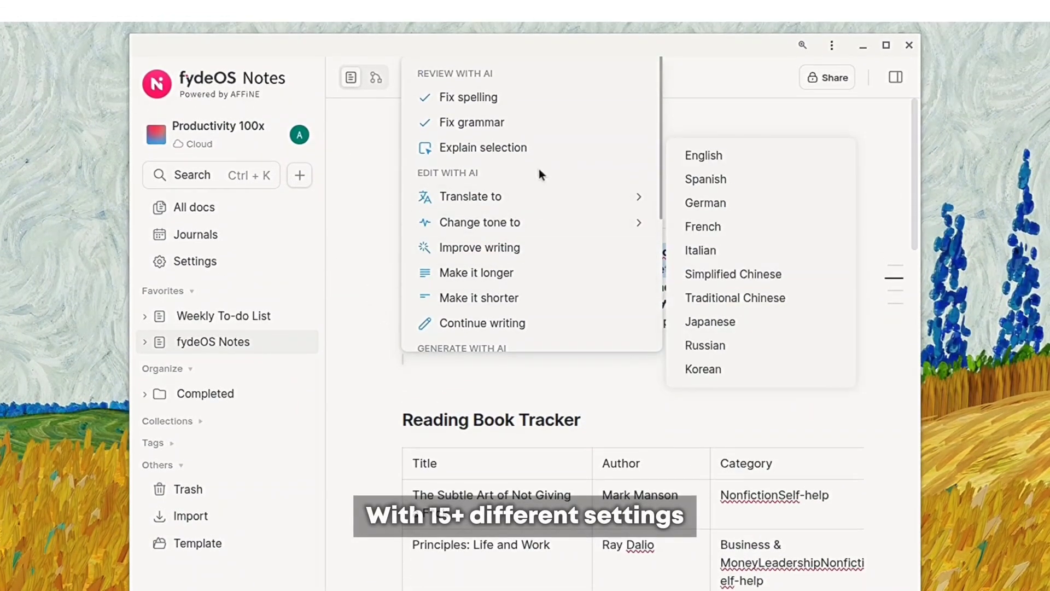
pyautogui.scroll(-5, 536, 175)
pyautogui.click(534, 181)
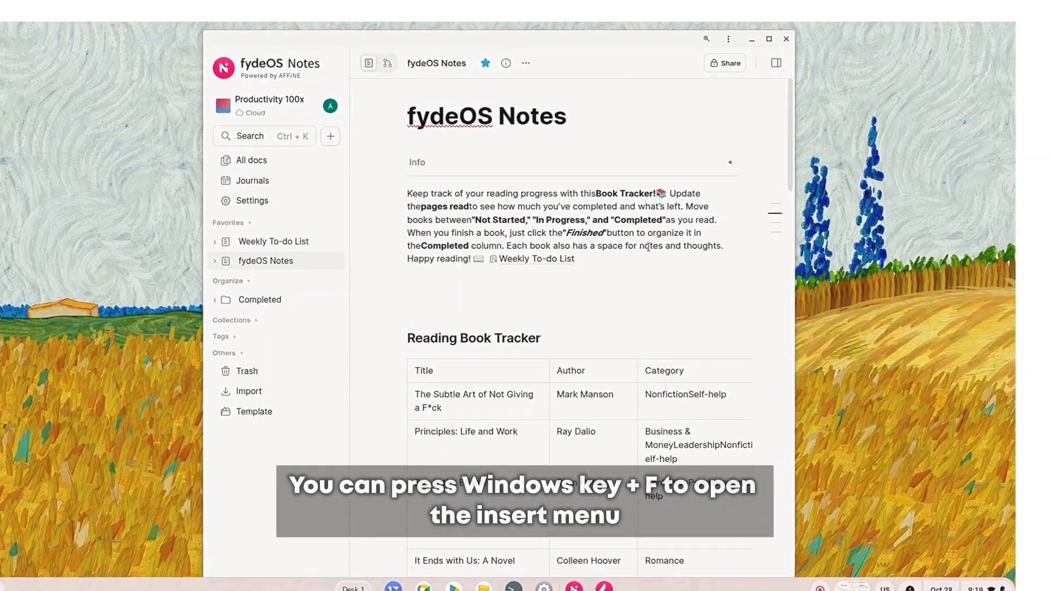
# Select 'notes and thoughts' and change its capitalization via the Search+F quick insert menu
pyautogui.moveTo(659, 232); pyautogui.dragTo(703, 236)
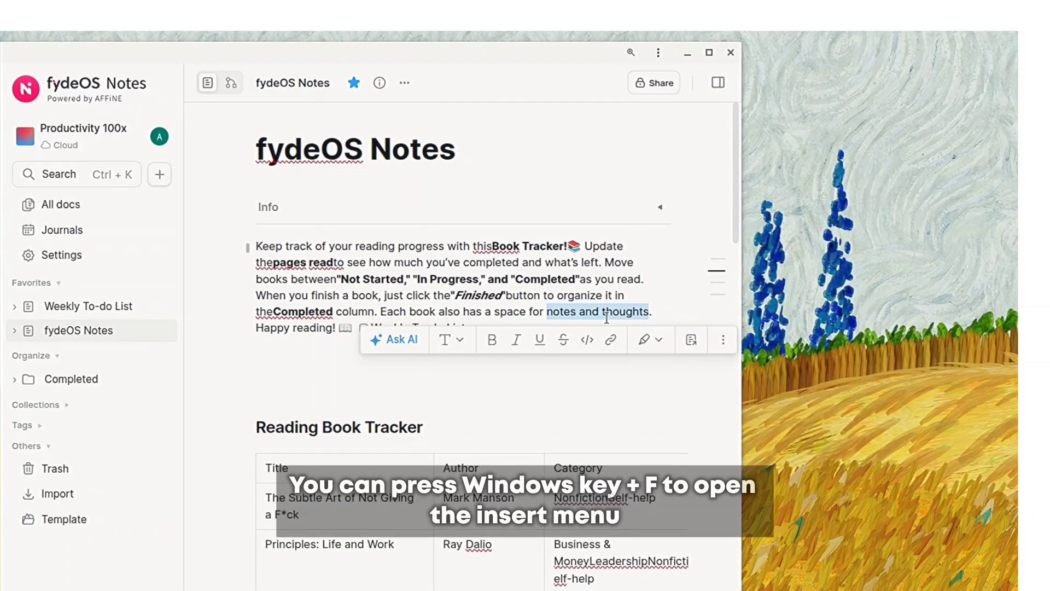
pyautogui.press('super+f')
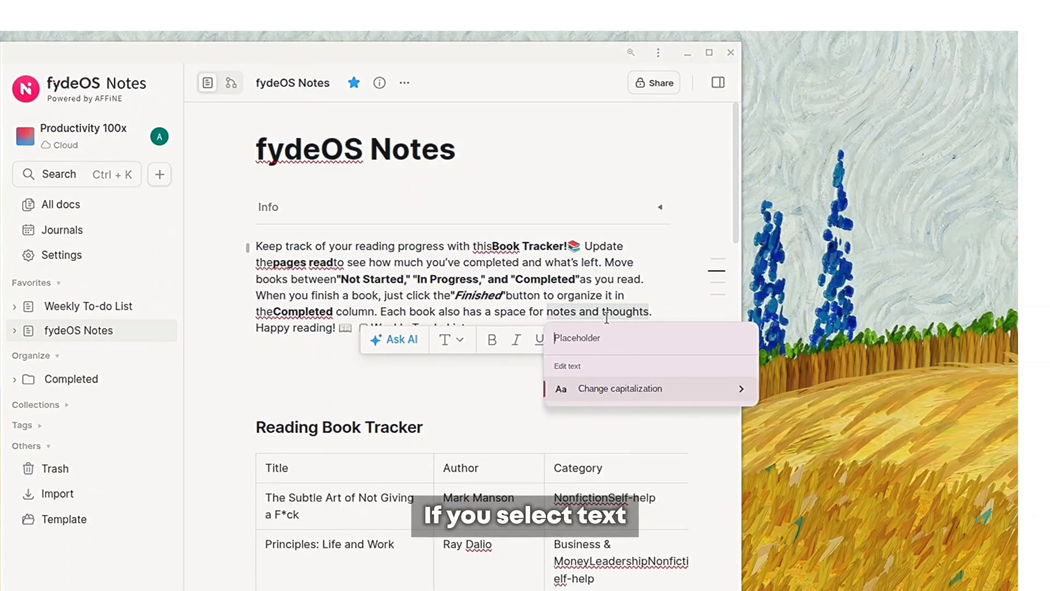
pyautogui.moveTo(684, 393)
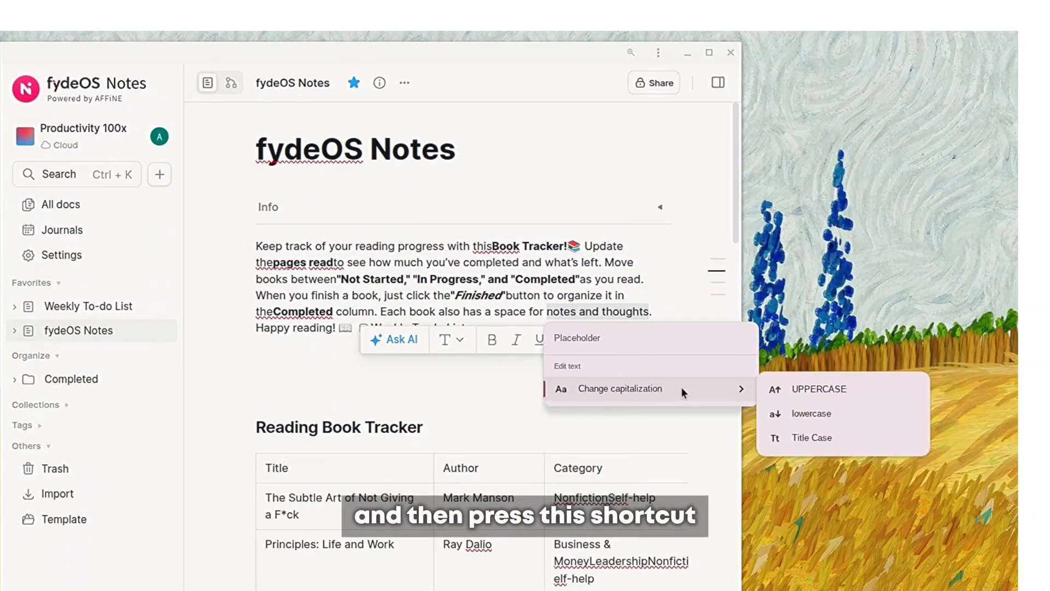
pyautogui.click(826, 393)
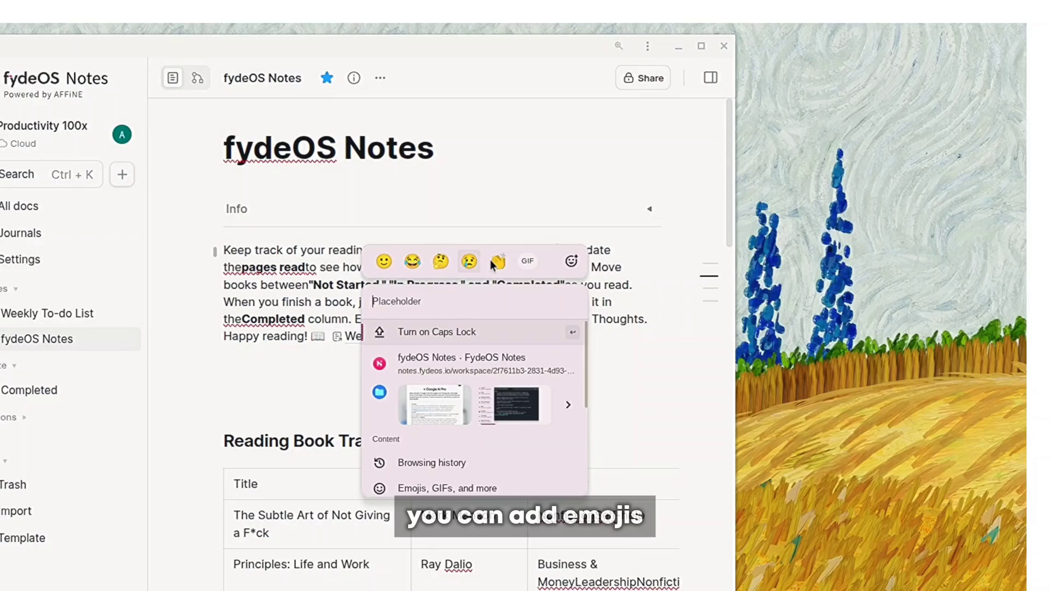
# Browse the full emoji picker and the recent screenshots available to insert
pyautogui.click(572, 261)
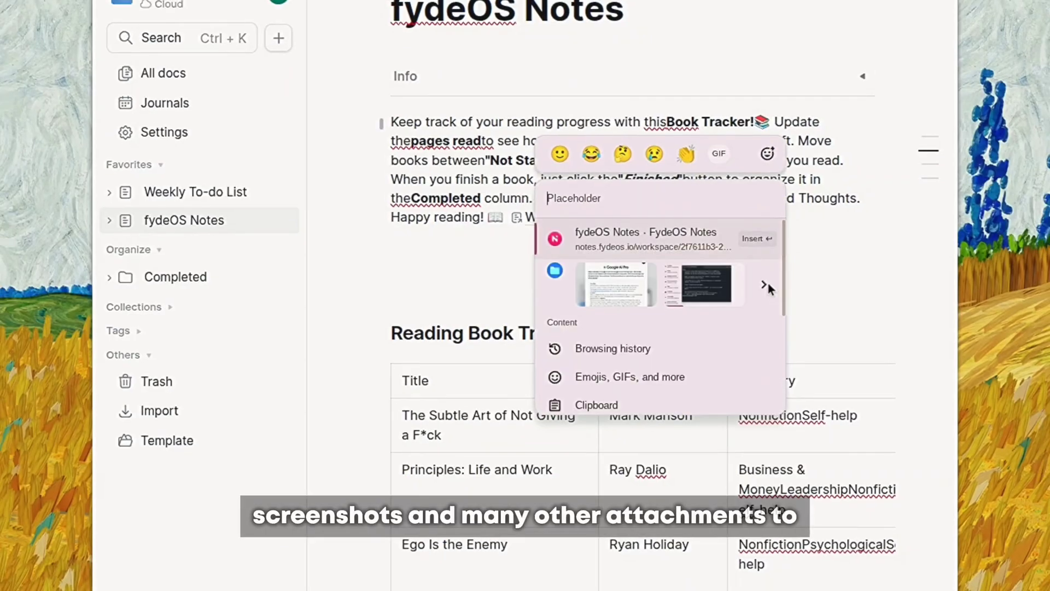
pyautogui.click(766, 282)
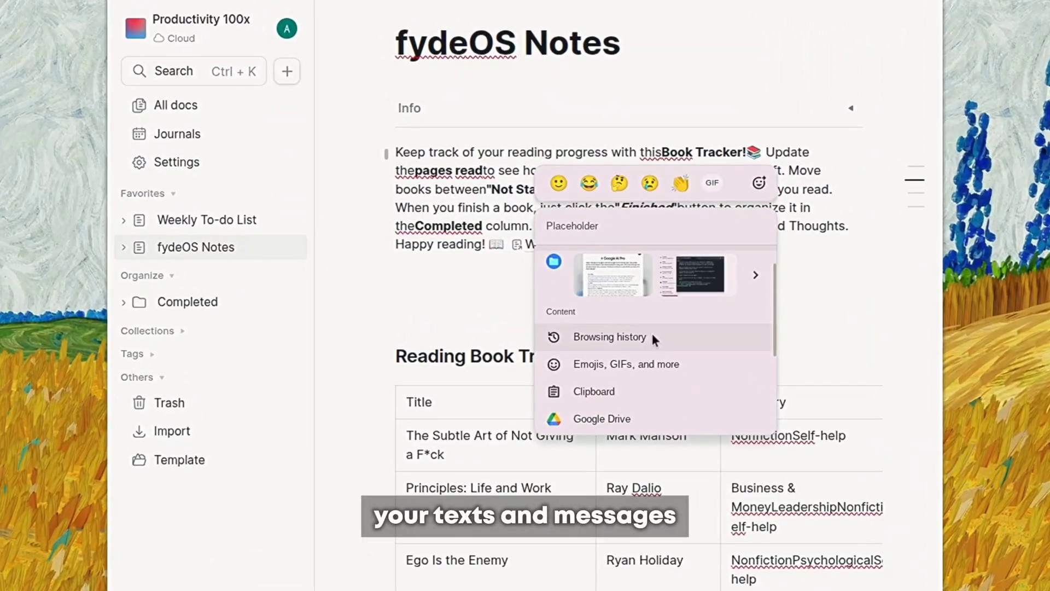
pyautogui.scroll(-2, 612, 306)
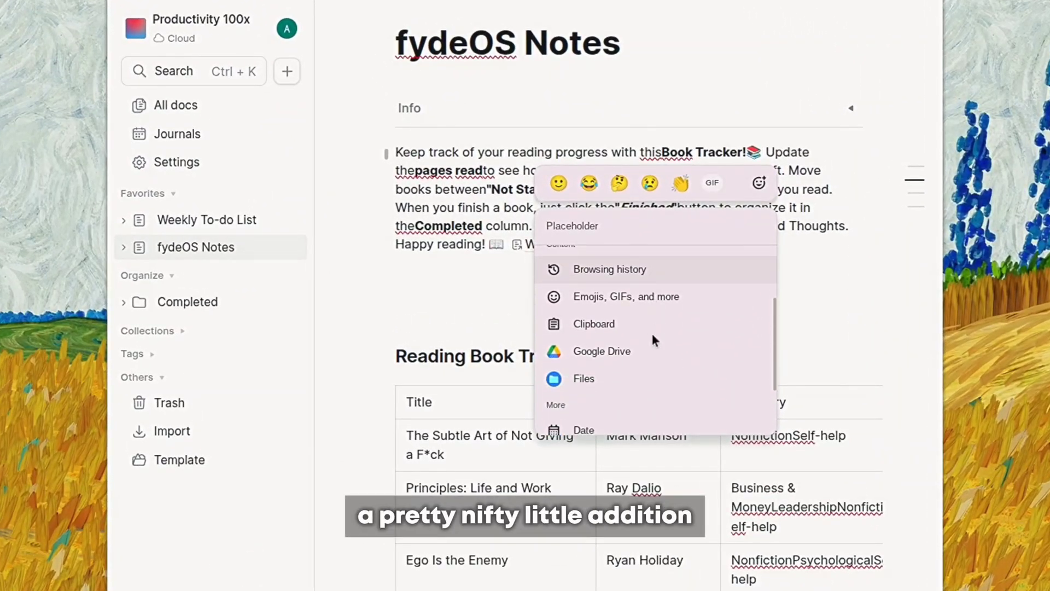
pyautogui.scroll(-2, 653, 340)
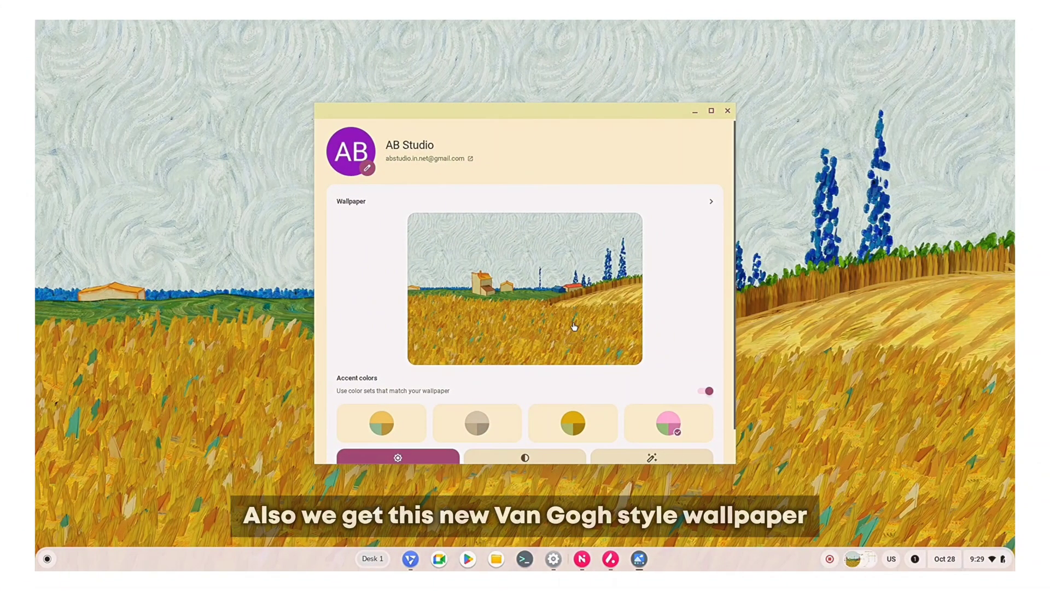
# Apply Dark mode in Personalization and minimize the Personalization window
pyautogui.scroll(-2, 574, 326)
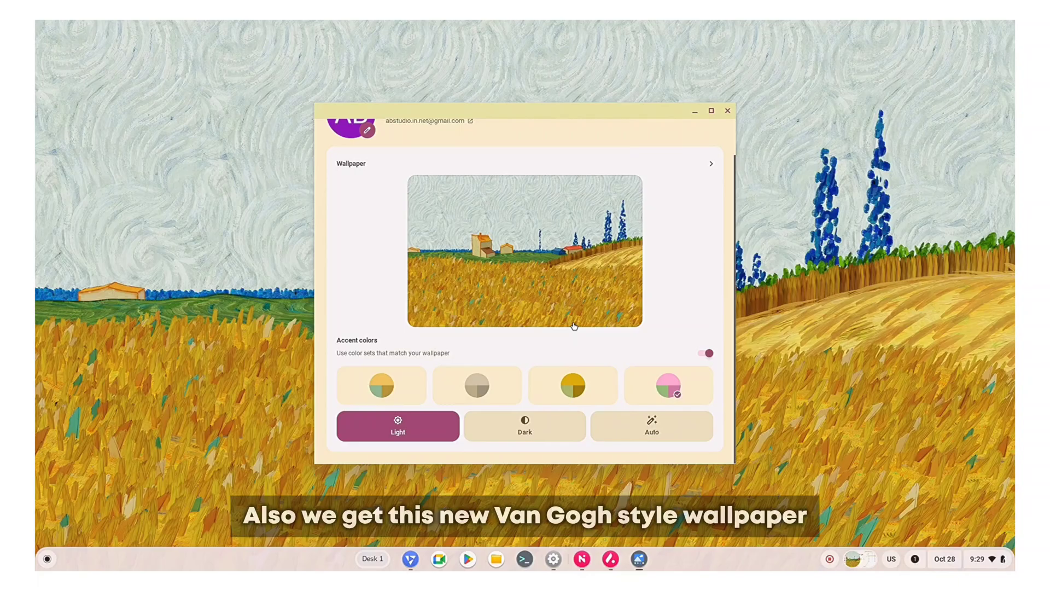
pyautogui.scroll(2, 574, 326)
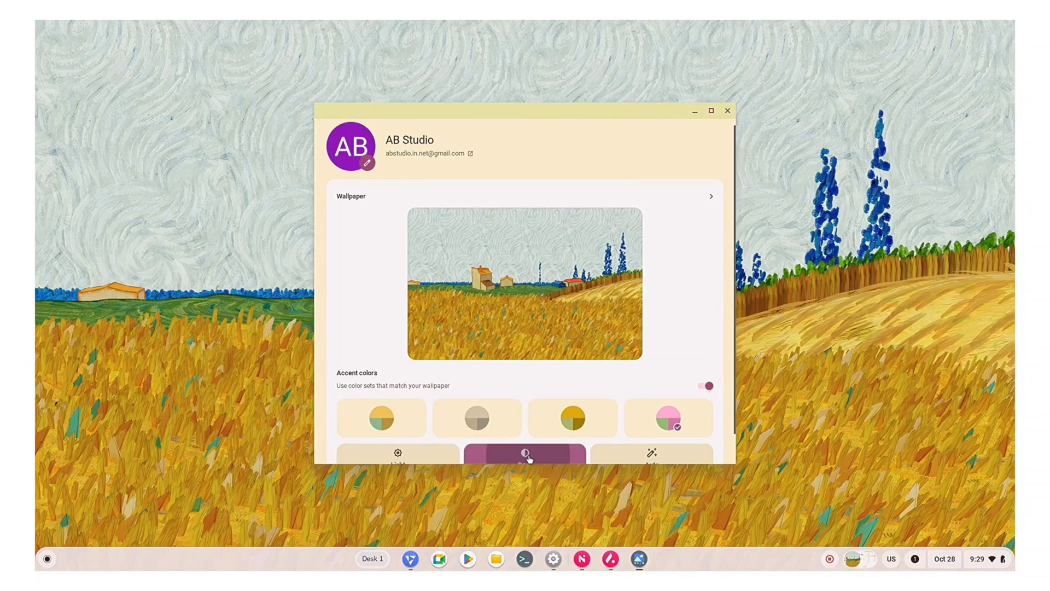
pyautogui.click(529, 459)
pyautogui.click(693, 112)
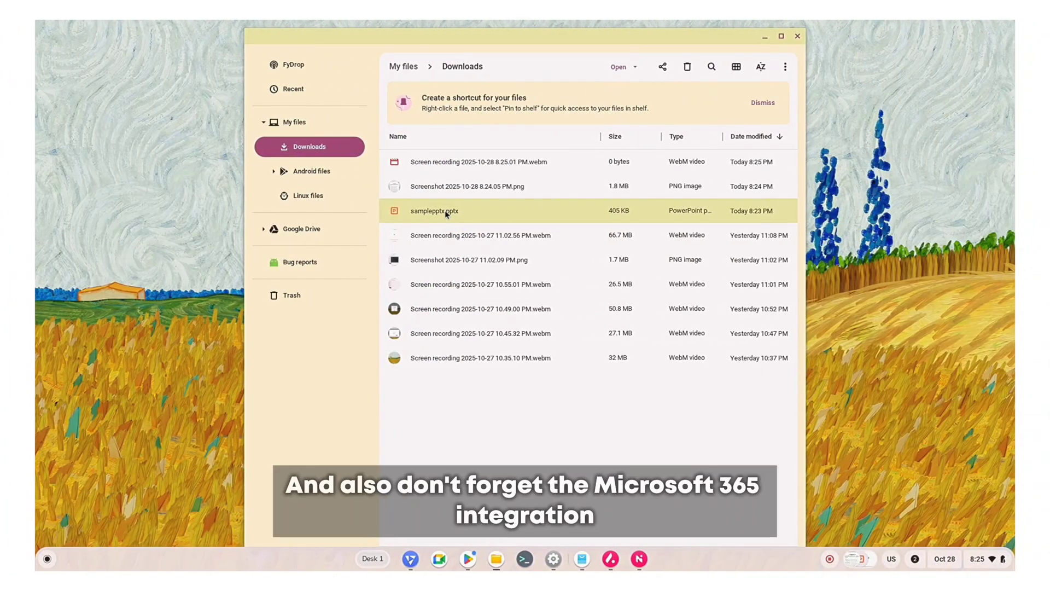
# Open samplepptx.pptx from Downloads and set up Microsoft 365 to open it
pyautogui.doubleClick(444, 210)
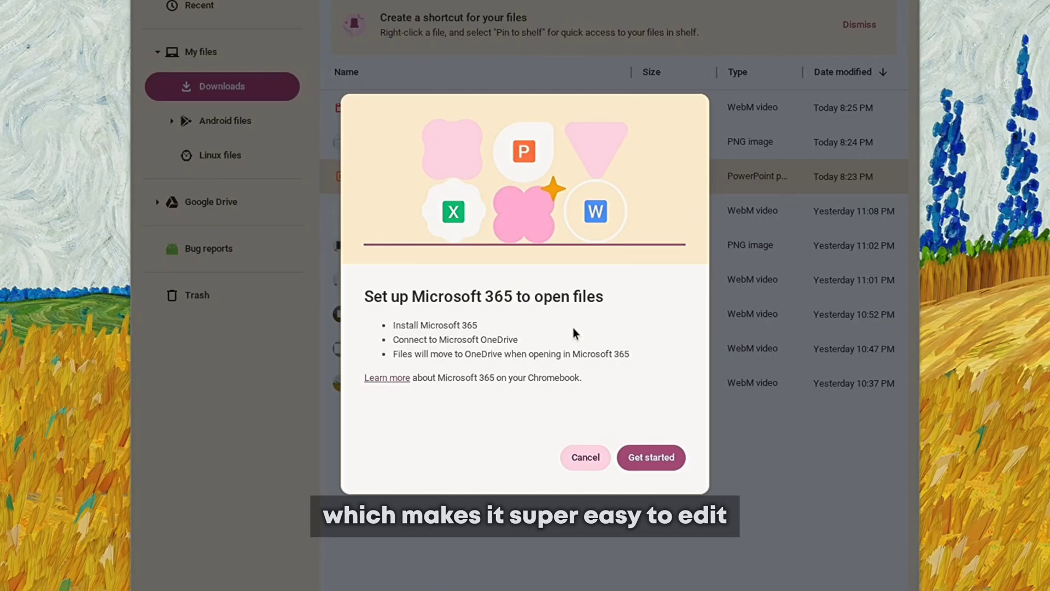
pyautogui.click(669, 465)
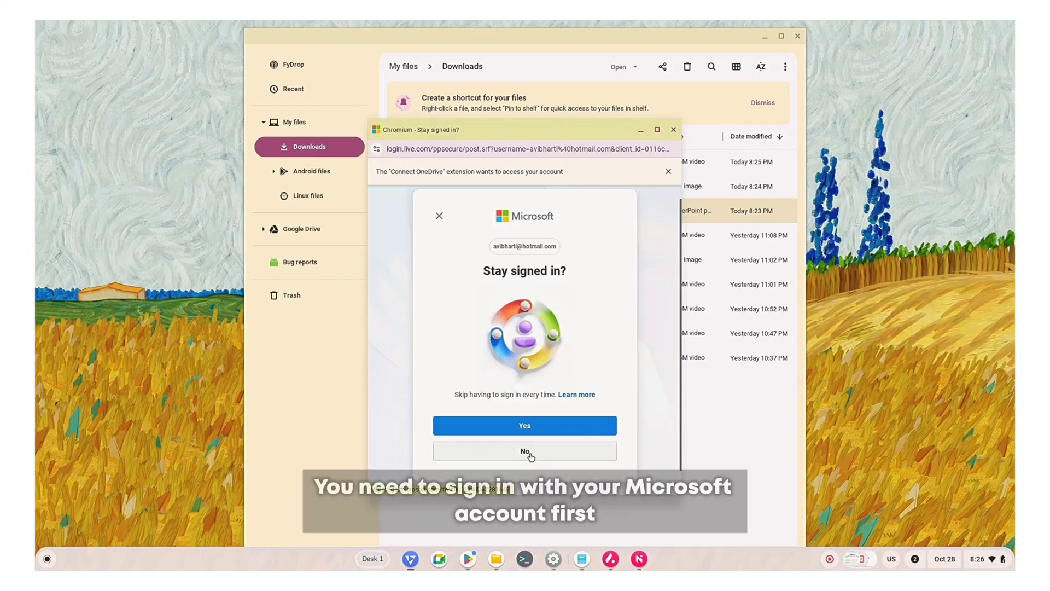
pyautogui.click(525, 451)
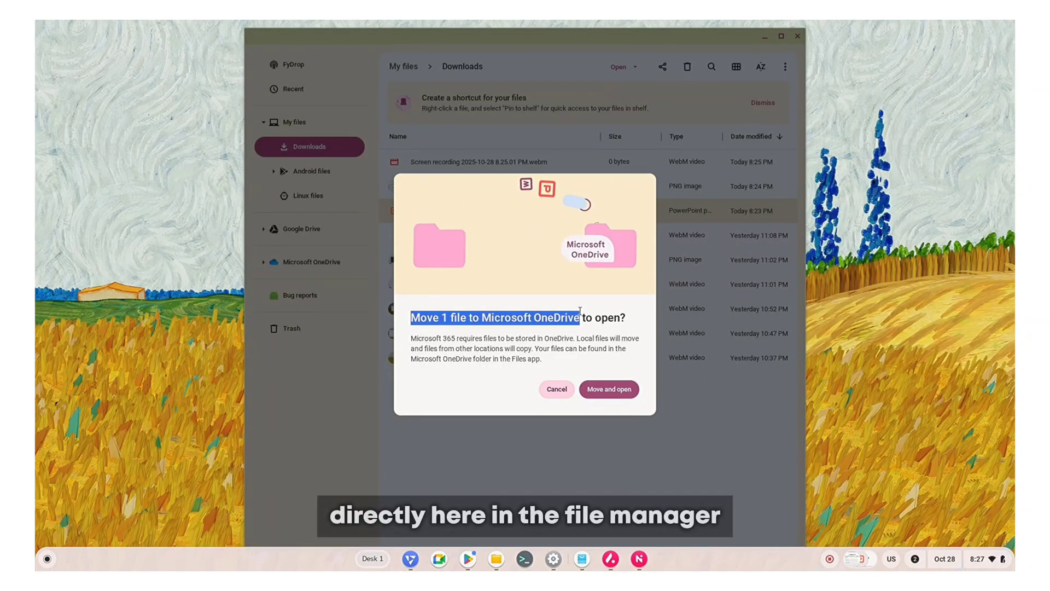
# Move the presentation to Microsoft OneDrive, open it, and show the OneDrive folder
pyautogui.moveTo(580, 311); pyautogui.dragTo(629, 322)
pyautogui.click(600, 346)
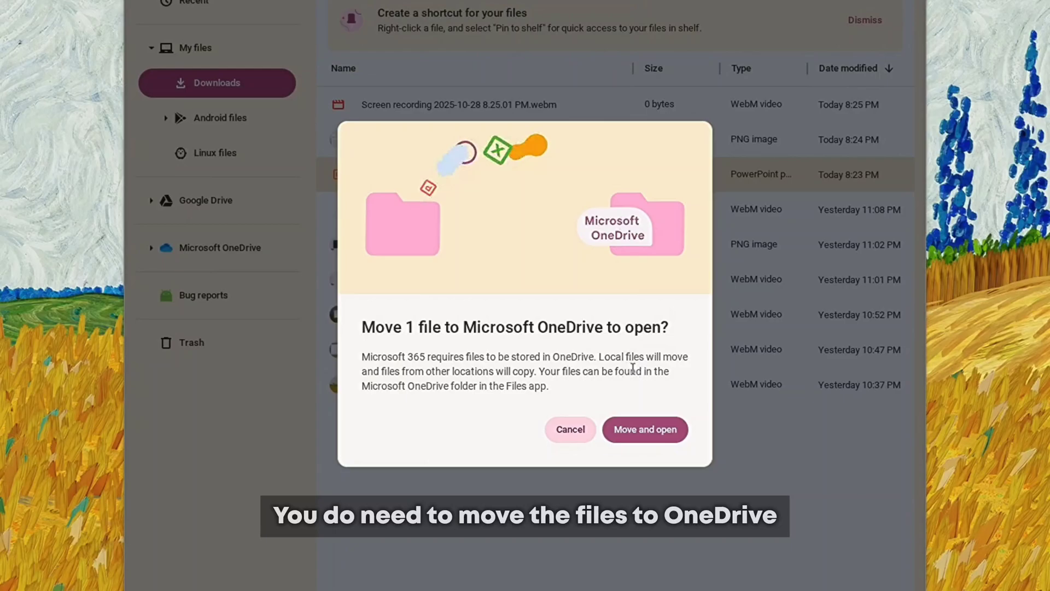
pyautogui.click(615, 429)
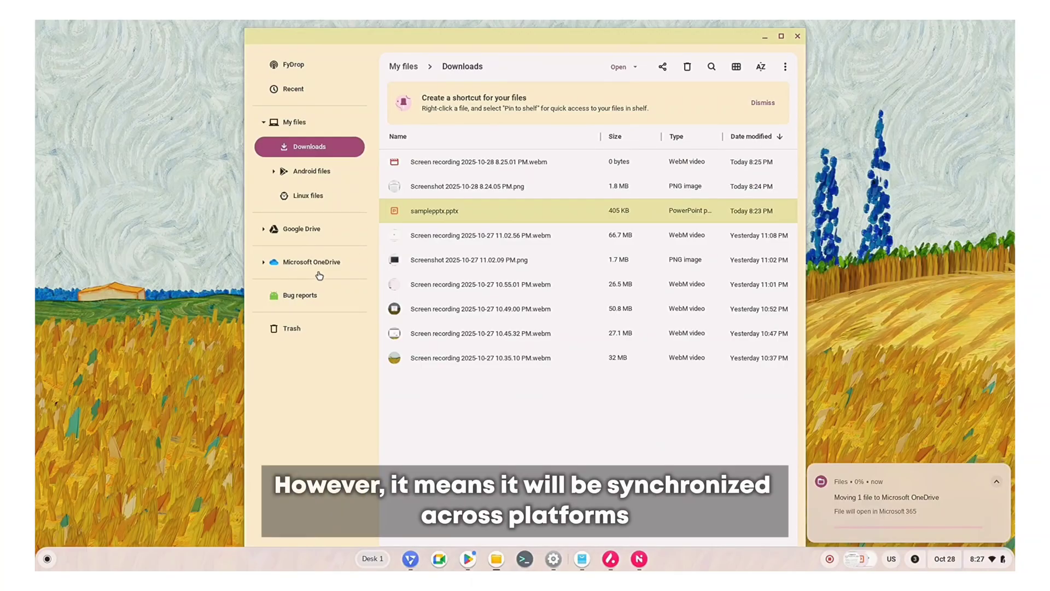
pyautogui.click(320, 262)
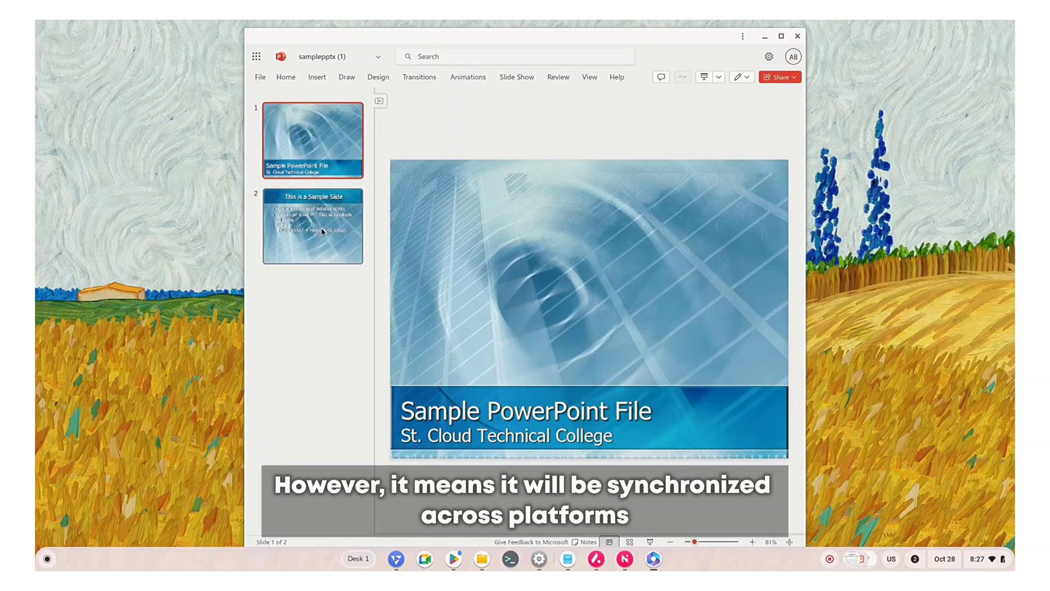
# Show slide 2, then browse the Insert, Draw, Design, Transitions, Animations and Slide Show tabs
pyautogui.click(320, 228)
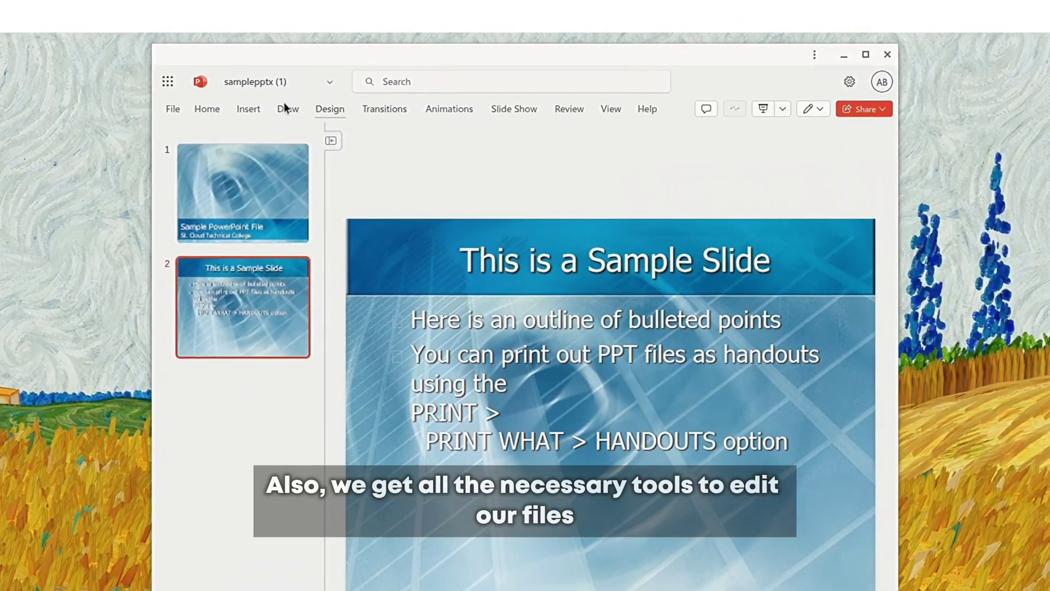
pyautogui.click(259, 112)
pyautogui.click(290, 109)
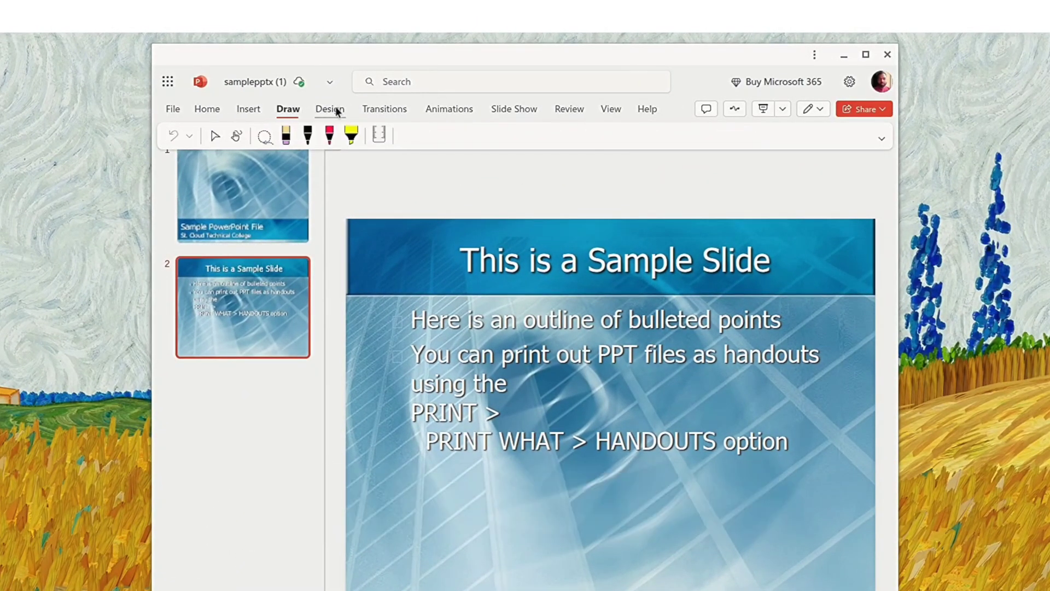
pyautogui.click(331, 108)
pyautogui.click(373, 104)
pyautogui.click(445, 108)
pyautogui.click(540, 104)
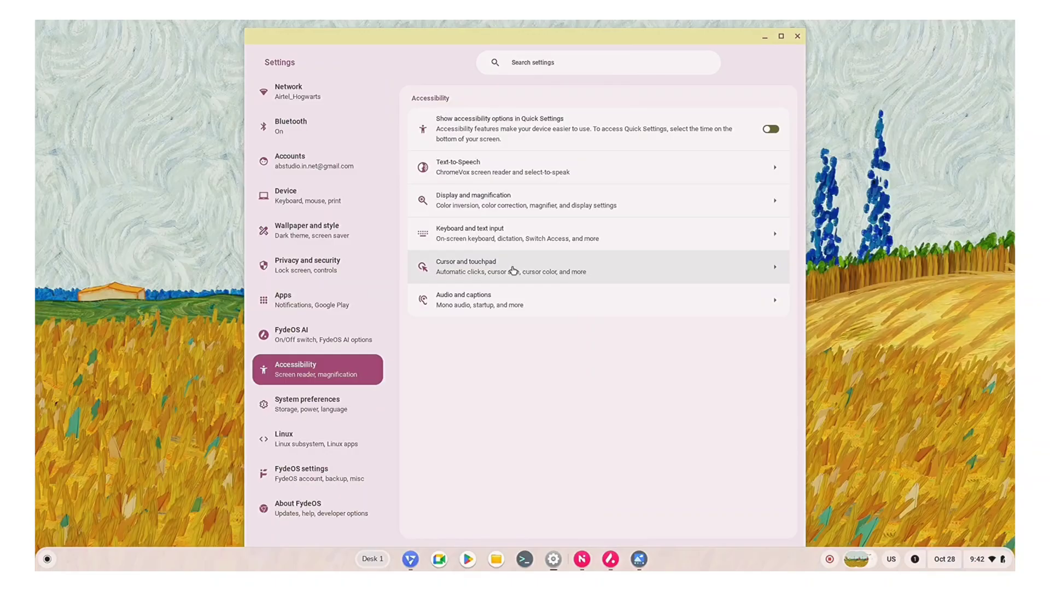
# In Cursor and touchpad > Mouse Keys, lower Speed from 50% to 30% and nudge Acceleration up
pyautogui.click(669, 109)
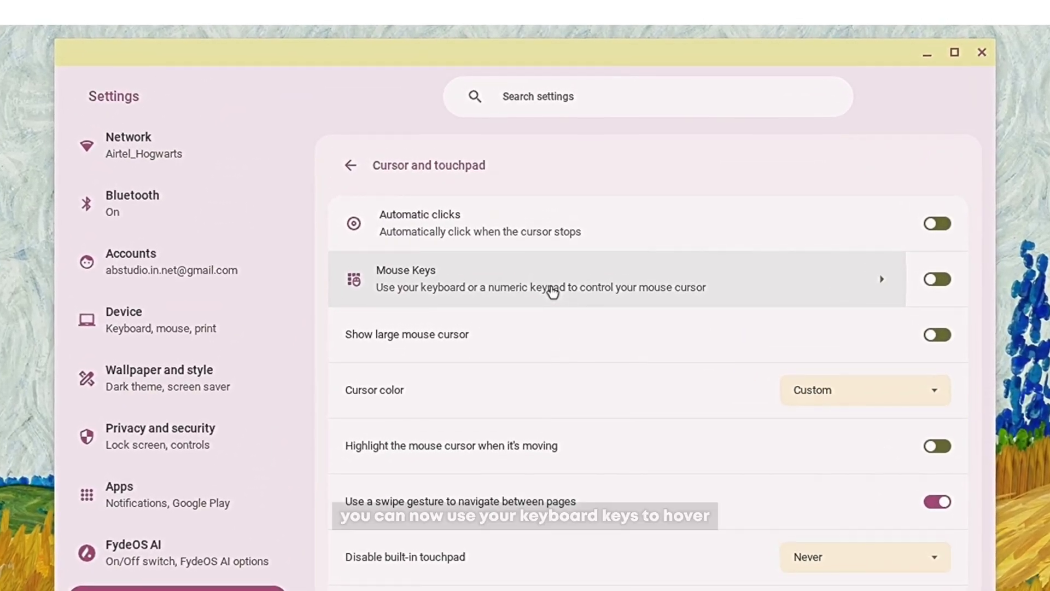
pyautogui.click(541, 174)
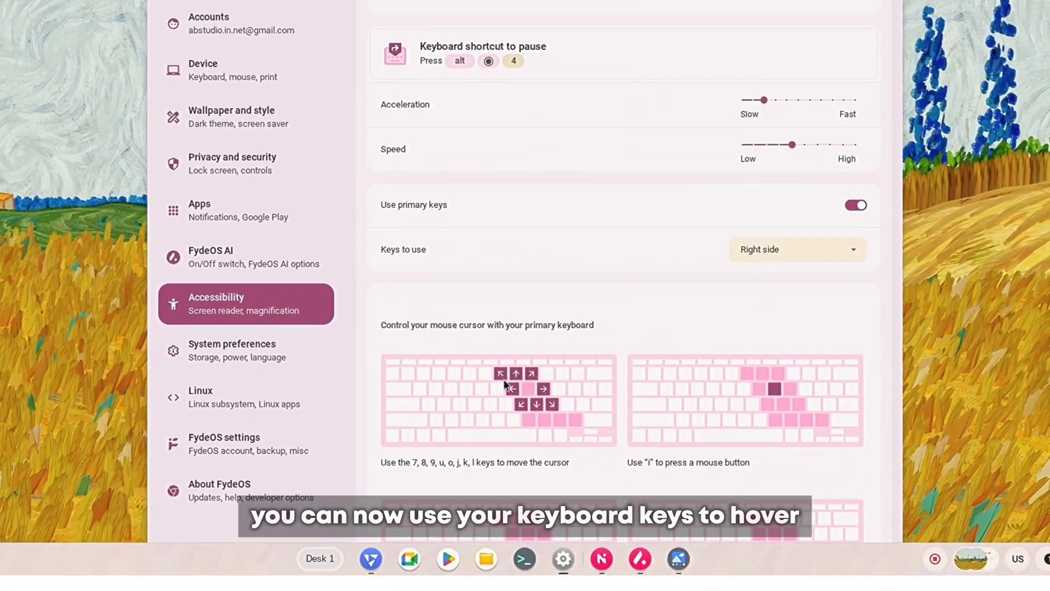
pyautogui.scroll(-3, 504, 366)
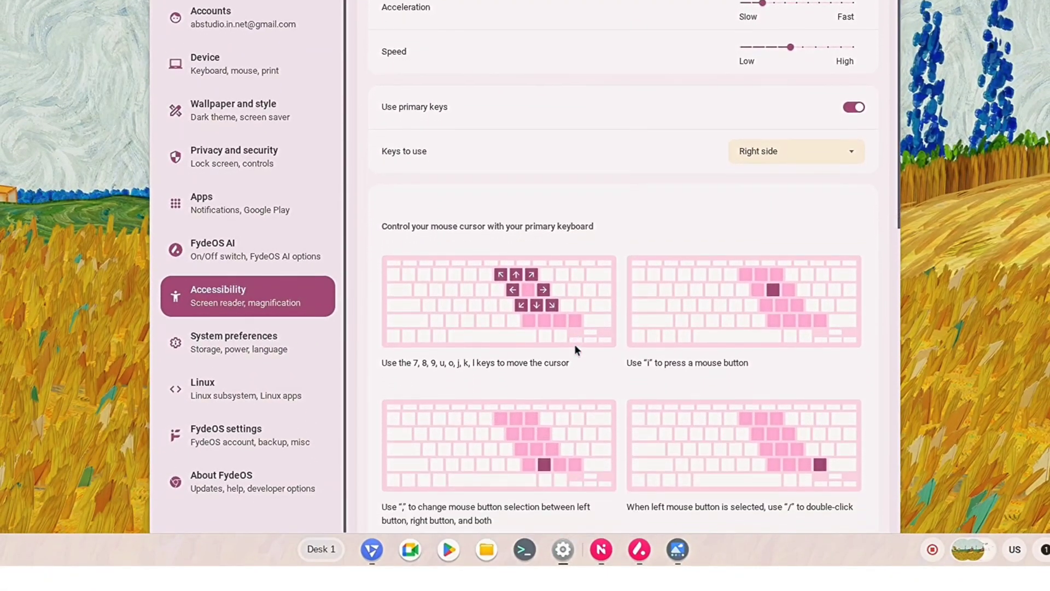
pyautogui.scroll(-4, 574, 343)
pyautogui.scroll(5, 577, 344)
pyautogui.moveTo(790, 104)
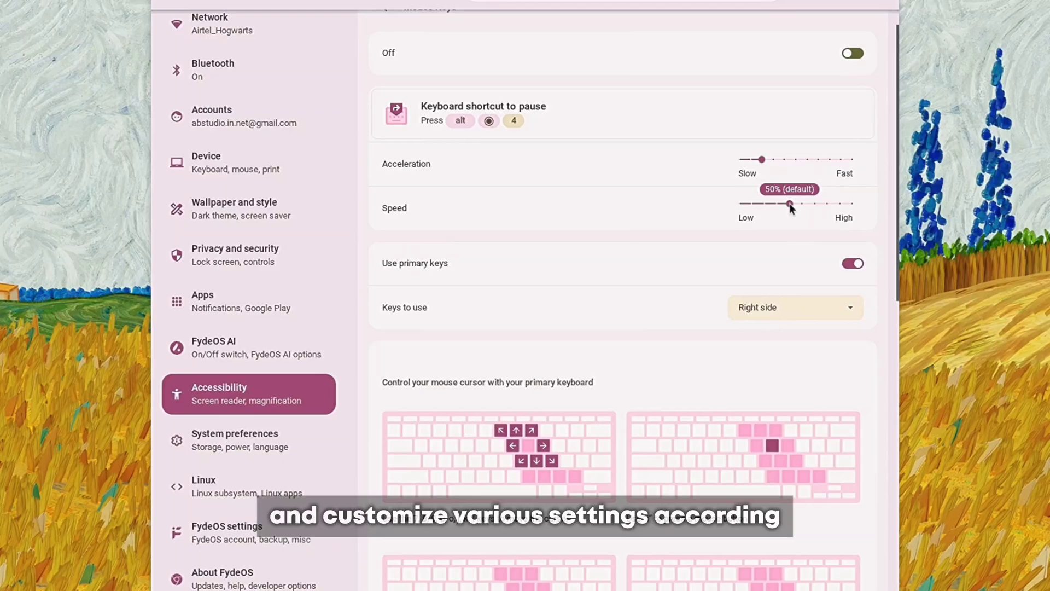
pyautogui.moveTo(789, 203); pyautogui.dragTo(765, 203)
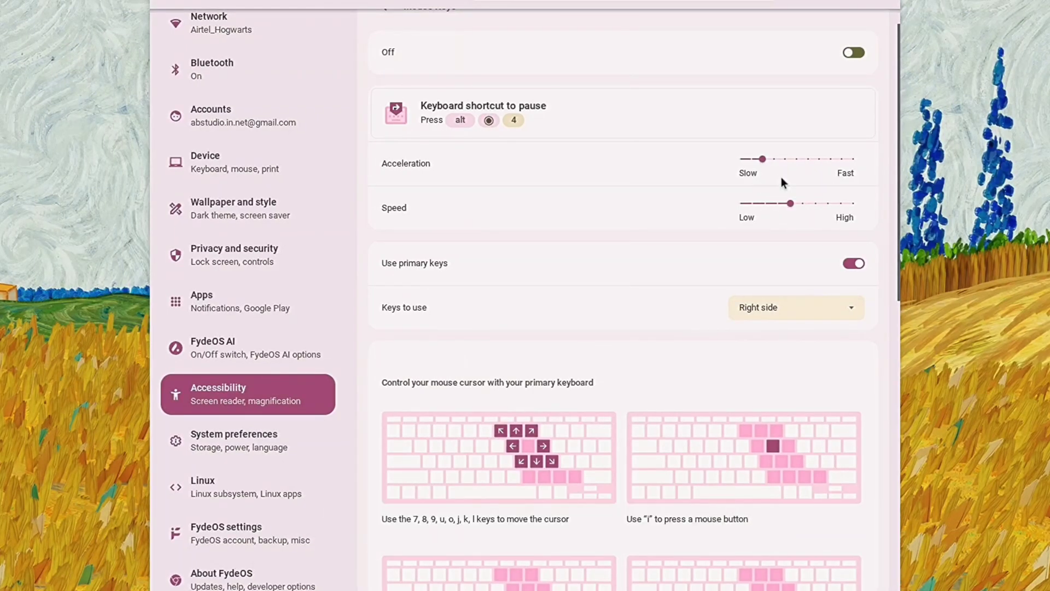
pyautogui.moveTo(765, 159); pyautogui.dragTo(786, 160)
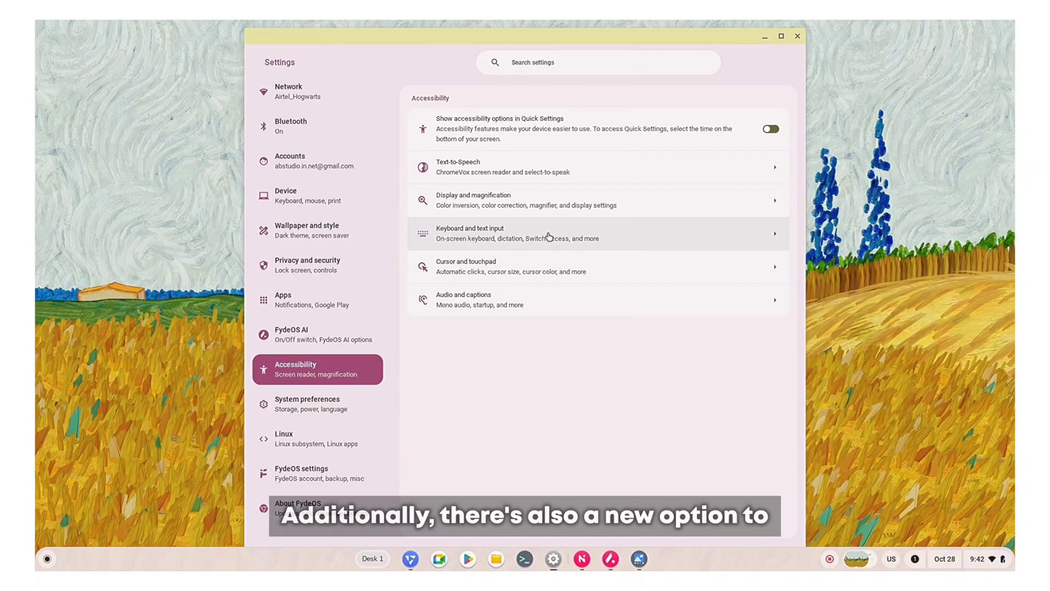
# Enable Bounce keys with a 0.8-second delay, then type repeated 'i' characters into the settings search box
pyautogui.click(547, 235)
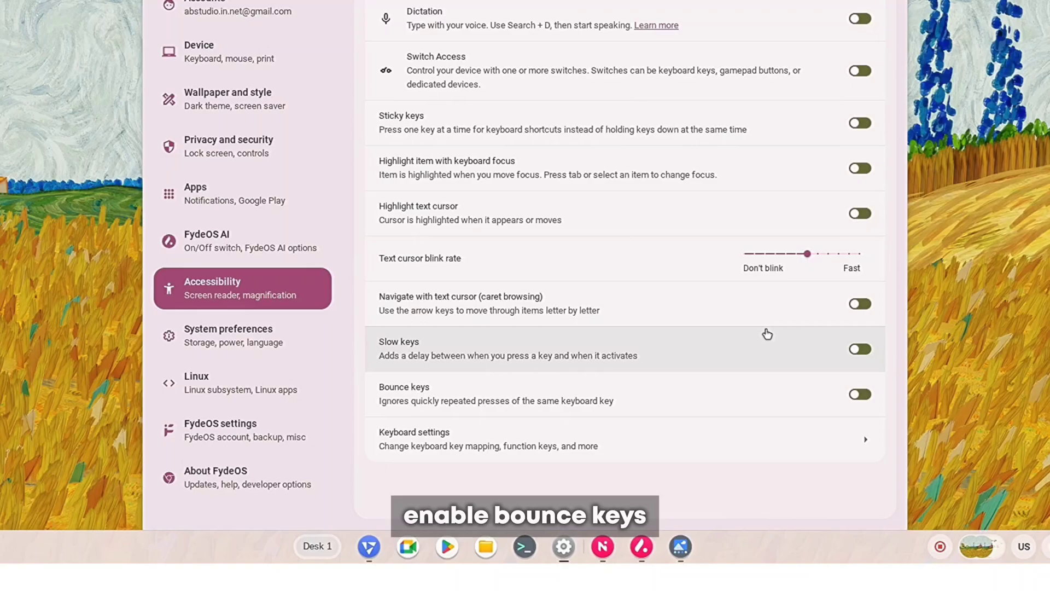
pyautogui.click(859, 403)
pyautogui.moveTo(772, 434)
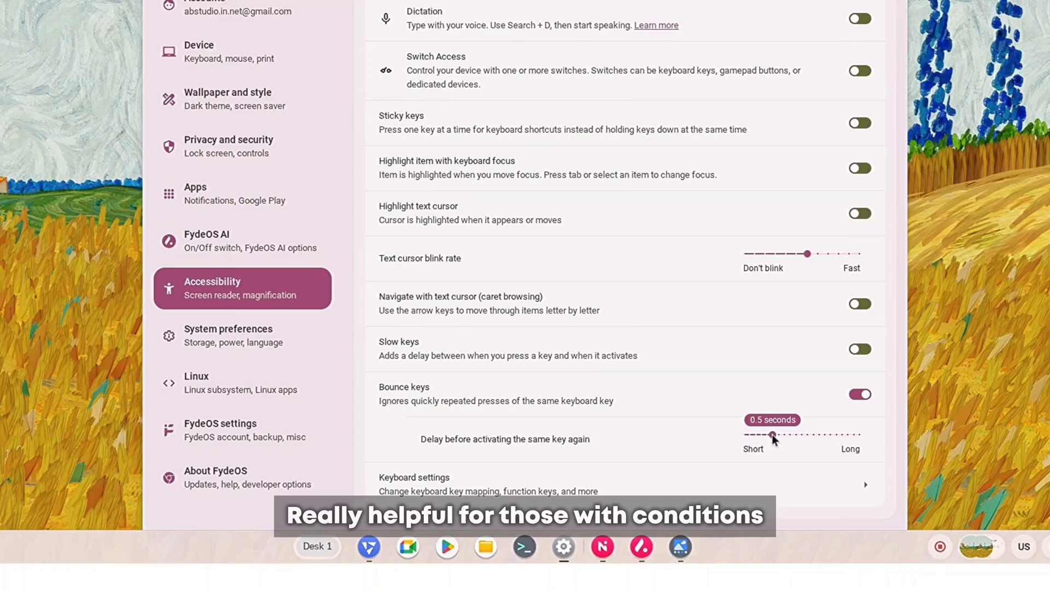
pyautogui.moveTo(769, 434); pyautogui.dragTo(792, 434)
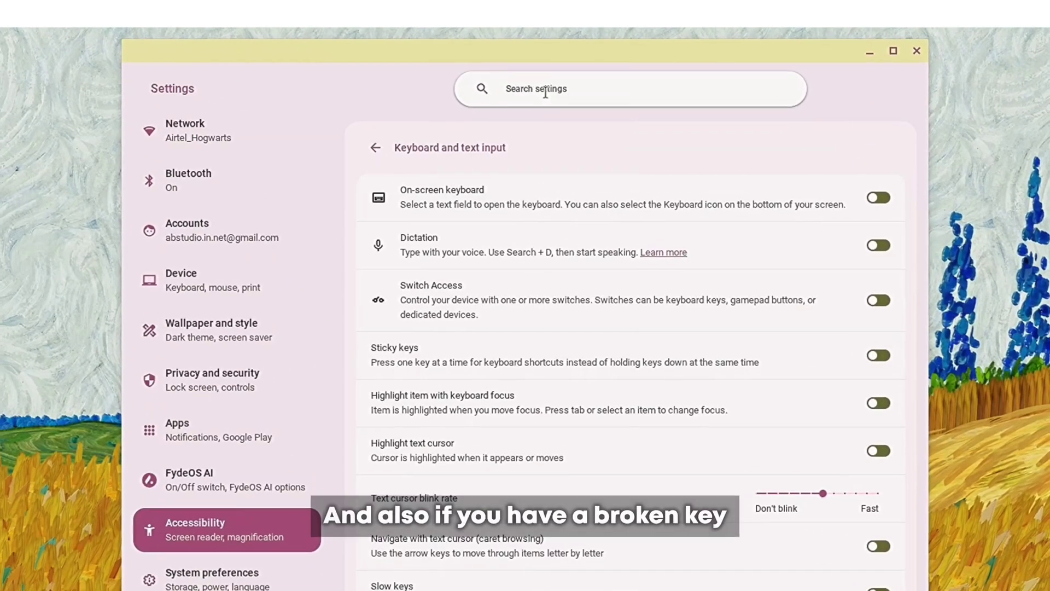
pyautogui.click(546, 94)
pyautogui.write('iiiiiii')
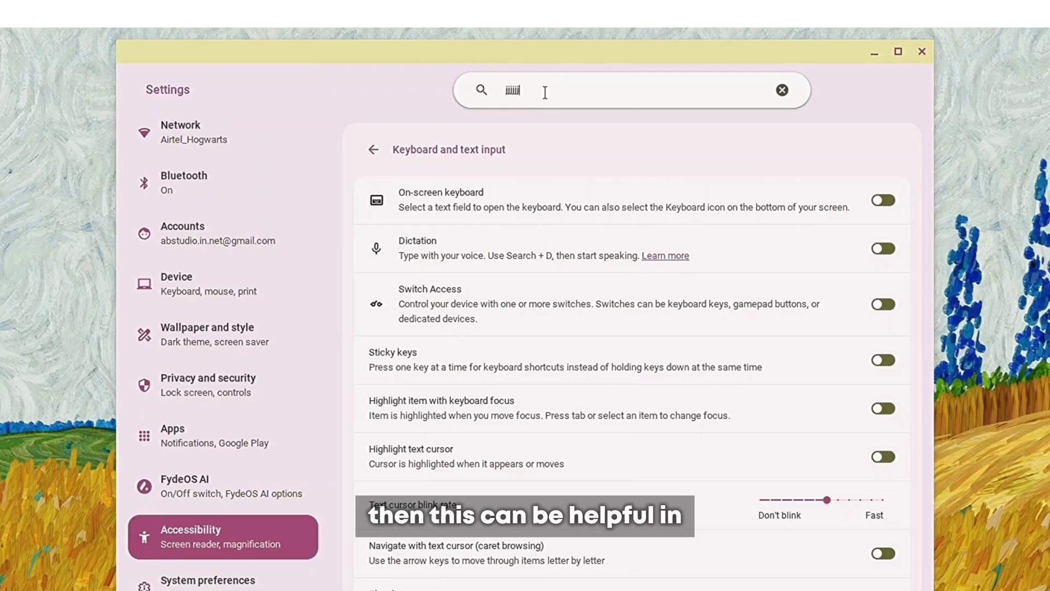
pyautogui.write('iiiiiiiiiiiiiiiiiiiiiiiiii')
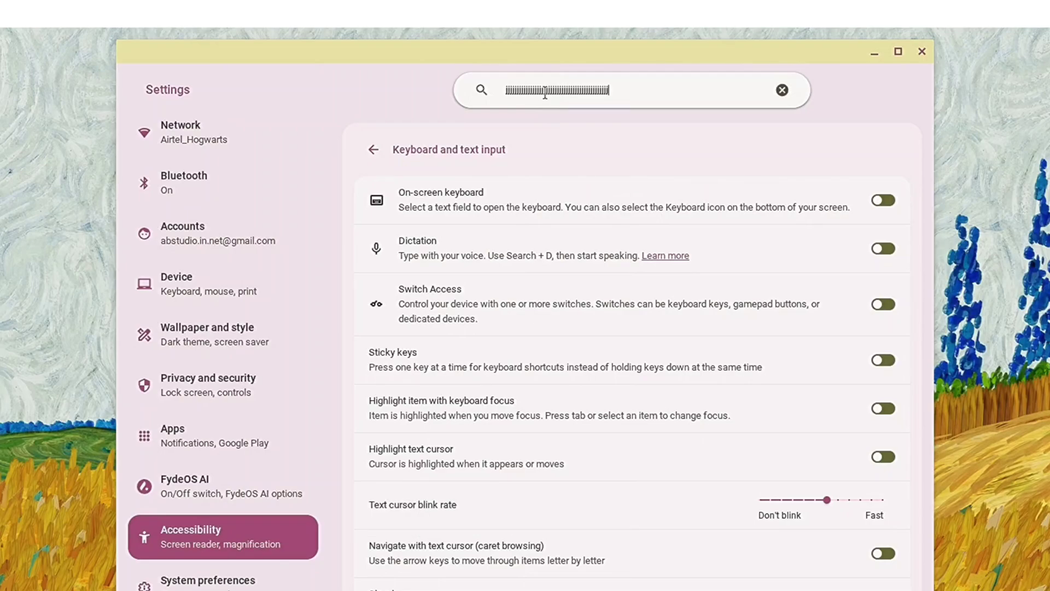
pyautogui.write('iiii')
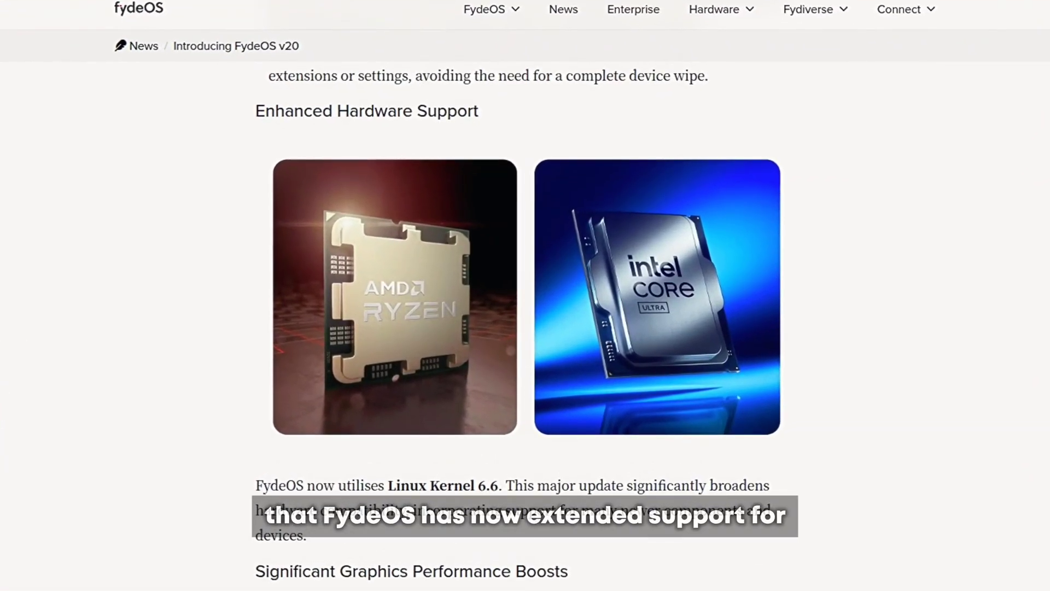
# Scroll the v20 article to Enhanced Hardware Support, then minimize Google Play to reveal the desktop
pyautogui.scroll(2, 803, 457)
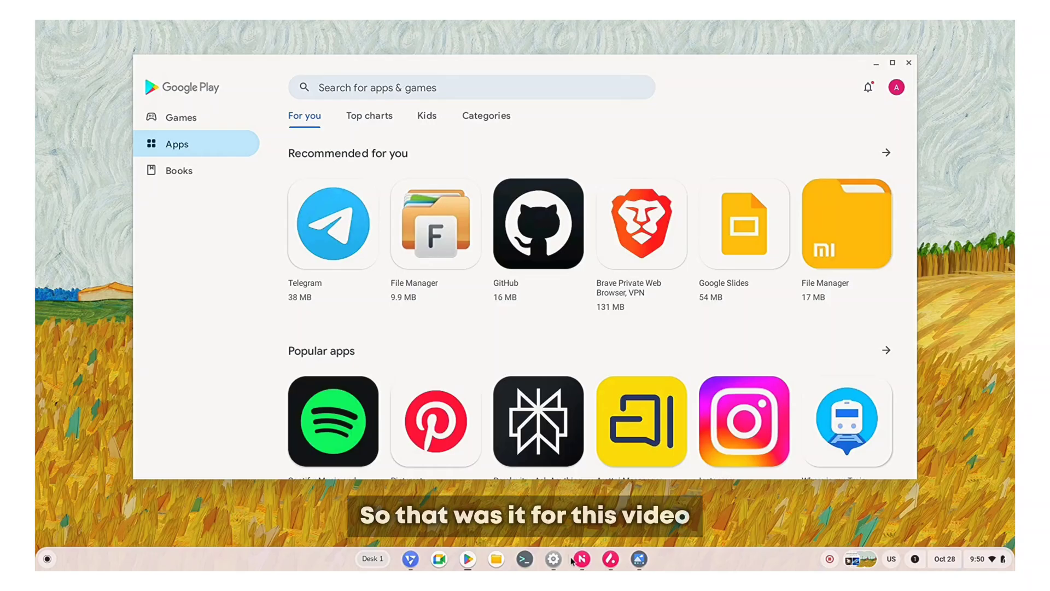
pyautogui.click(478, 566)
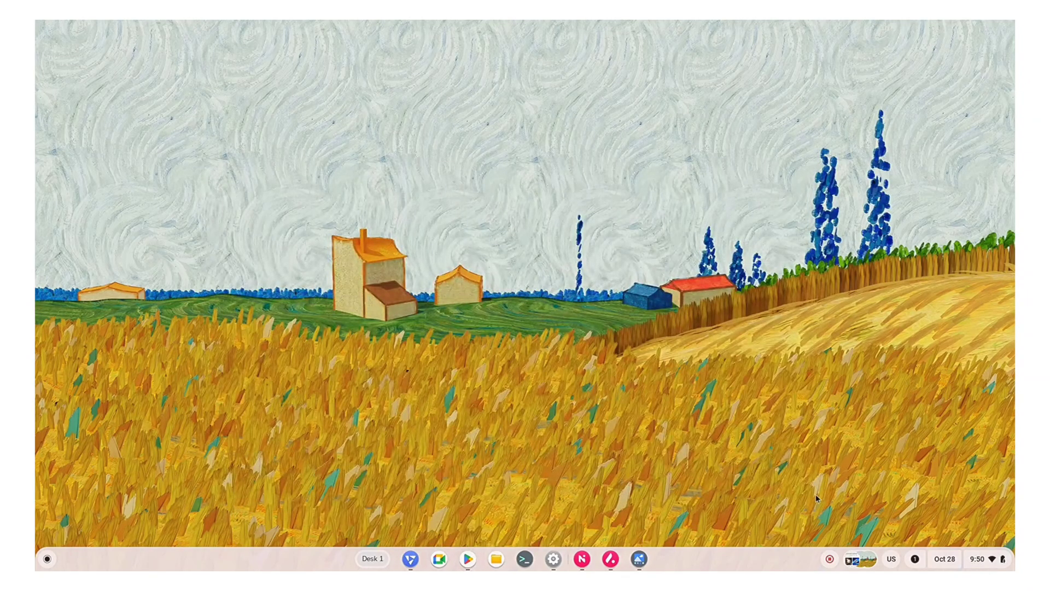